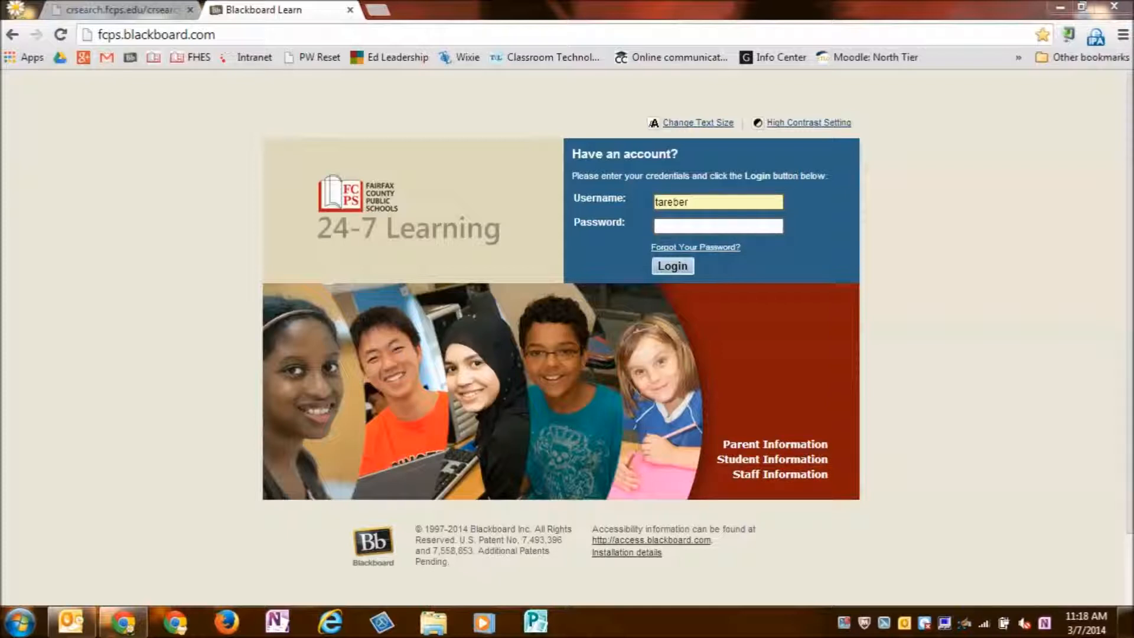
- Sign in to the FCPS 24-7 Learning site by entering the account password for the prefilled username
{"action": "left_click", "coordinate": [714, 226]}
{"action": "type", "text": "••••"}
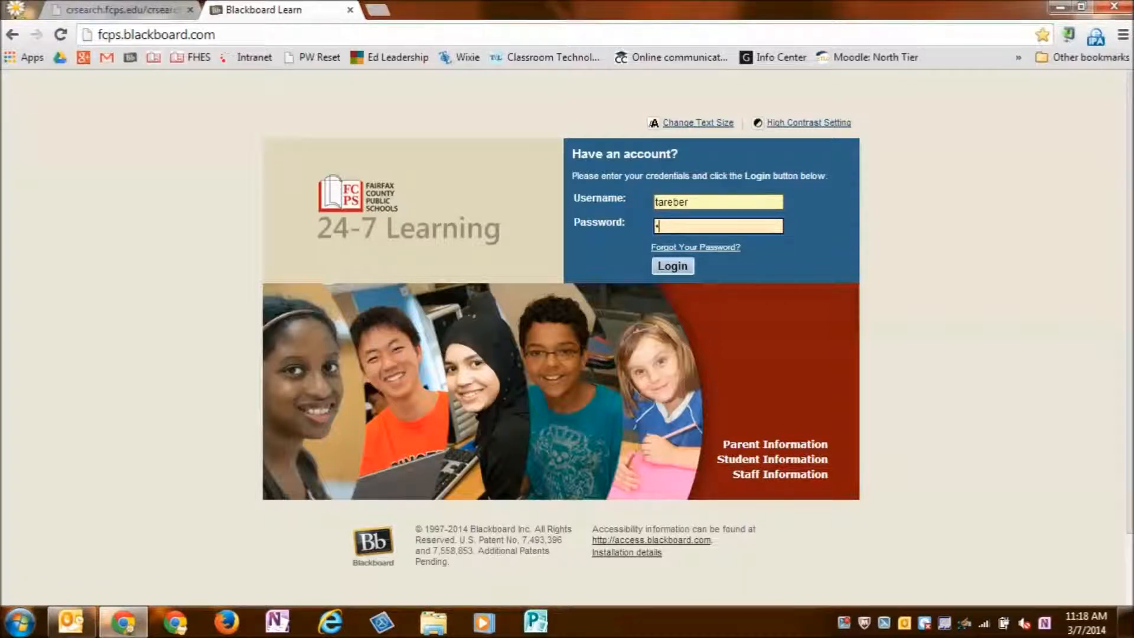
{"action": "type", "text": "••••••"}
{"action": "key", "text": "Return"}
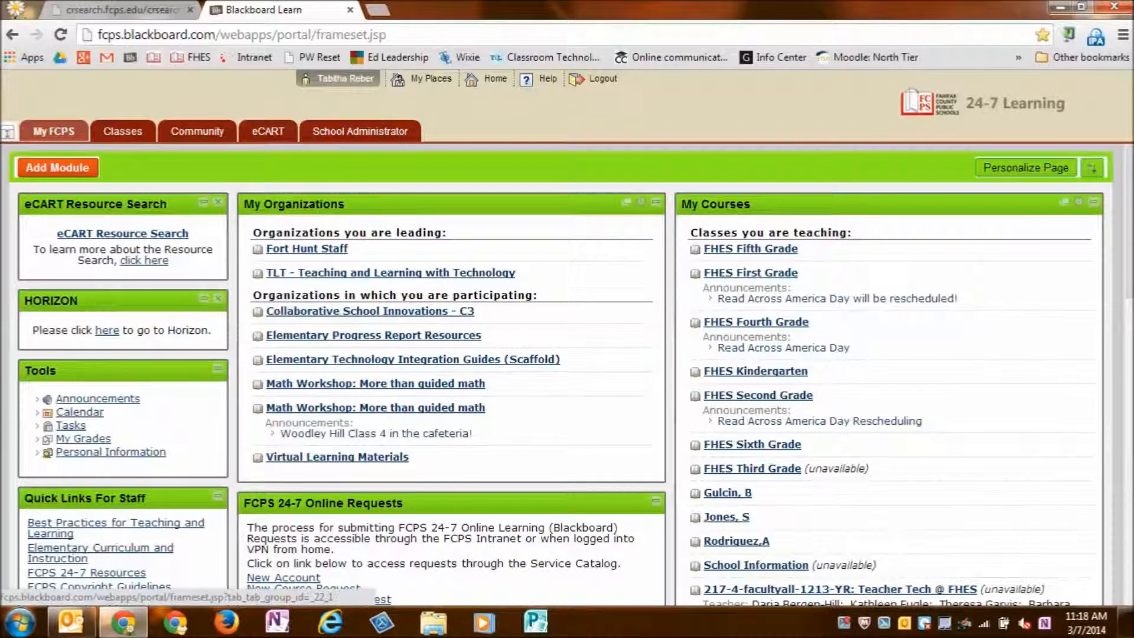
- Go to Horizon from the eCART page and continue the logon by terminating the existing connection
{"action": "left_click", "coordinate": [268, 131]}
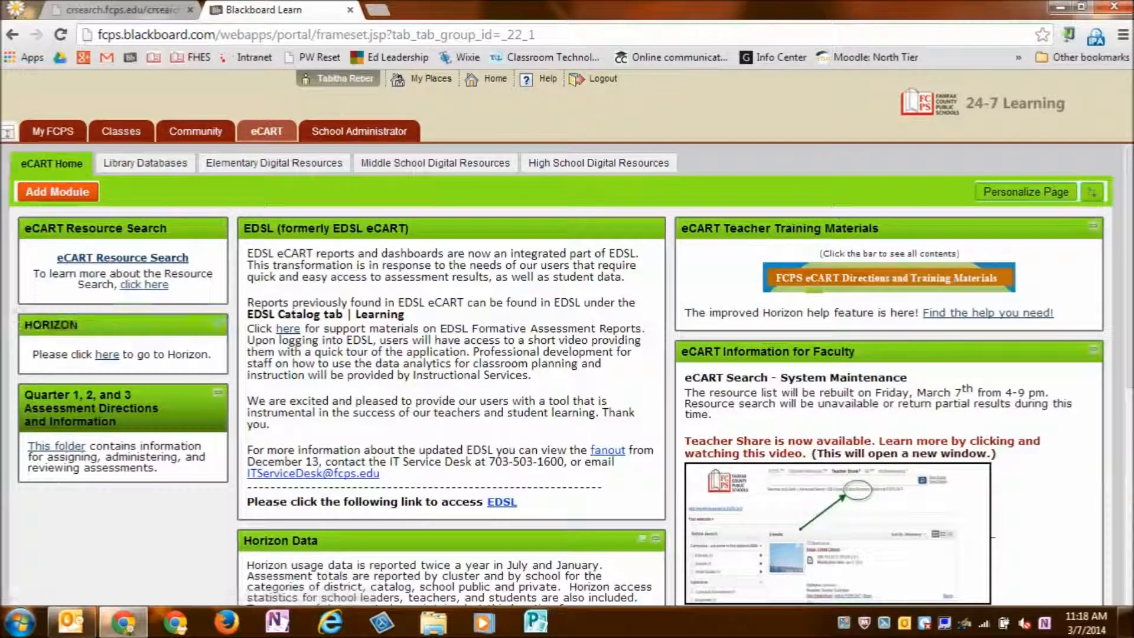
{"action": "left_click", "coordinate": [107, 355]}
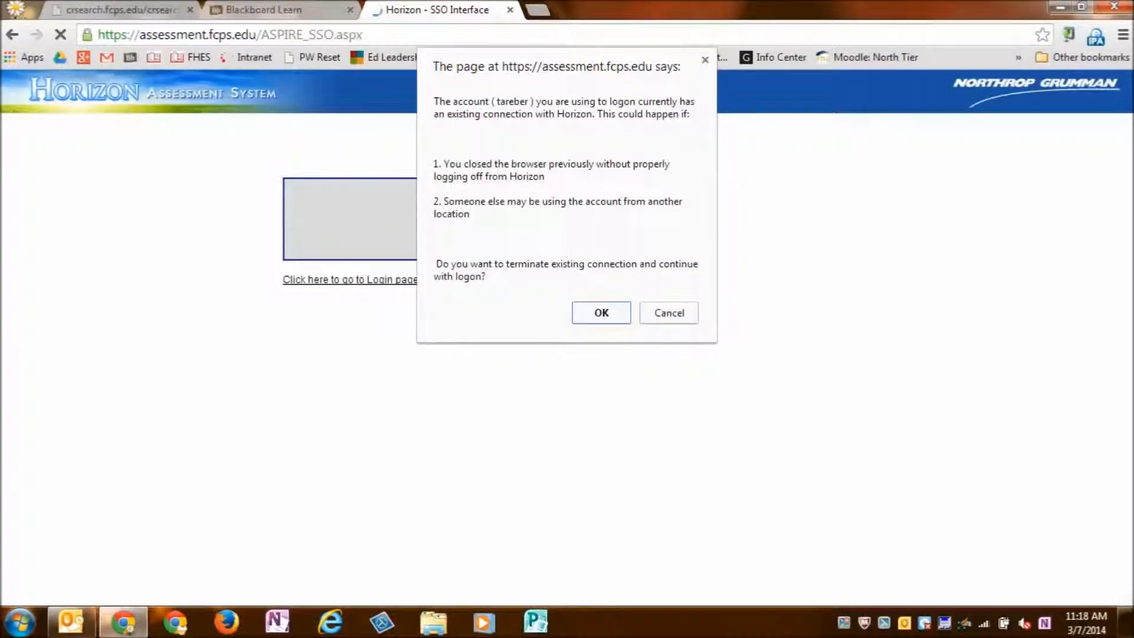
{"action": "key", "text": "Return"}
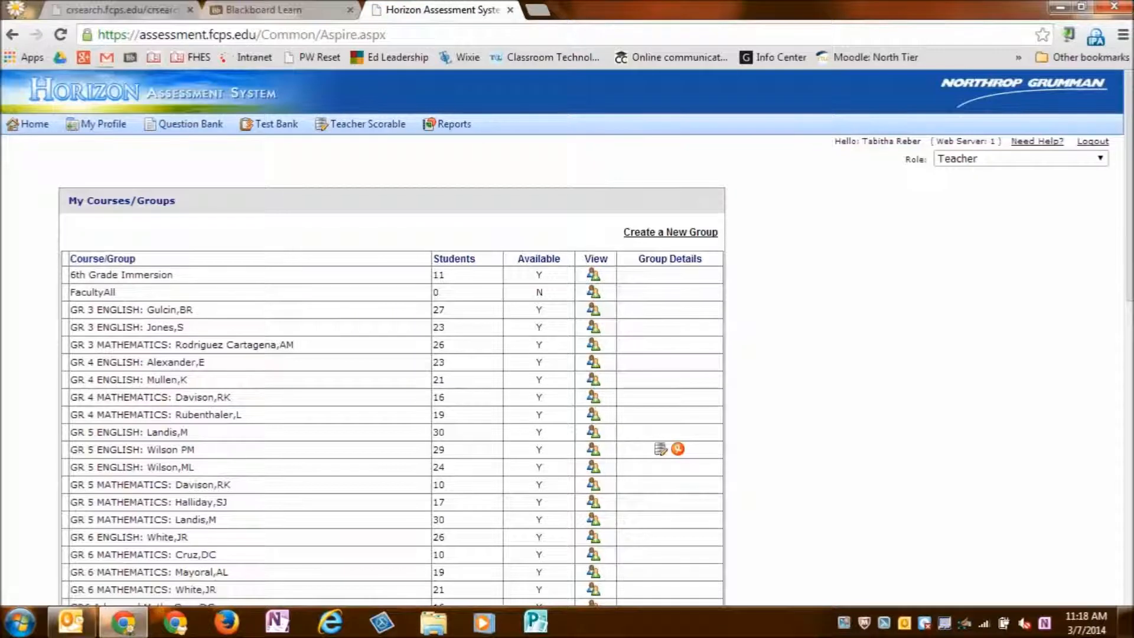
- Download the Excel Template for Office 2007/2010 (.xlsx) from the Question Import instructions and open it in Excel
{"action": "mouse_move", "coordinate": [190, 124]}
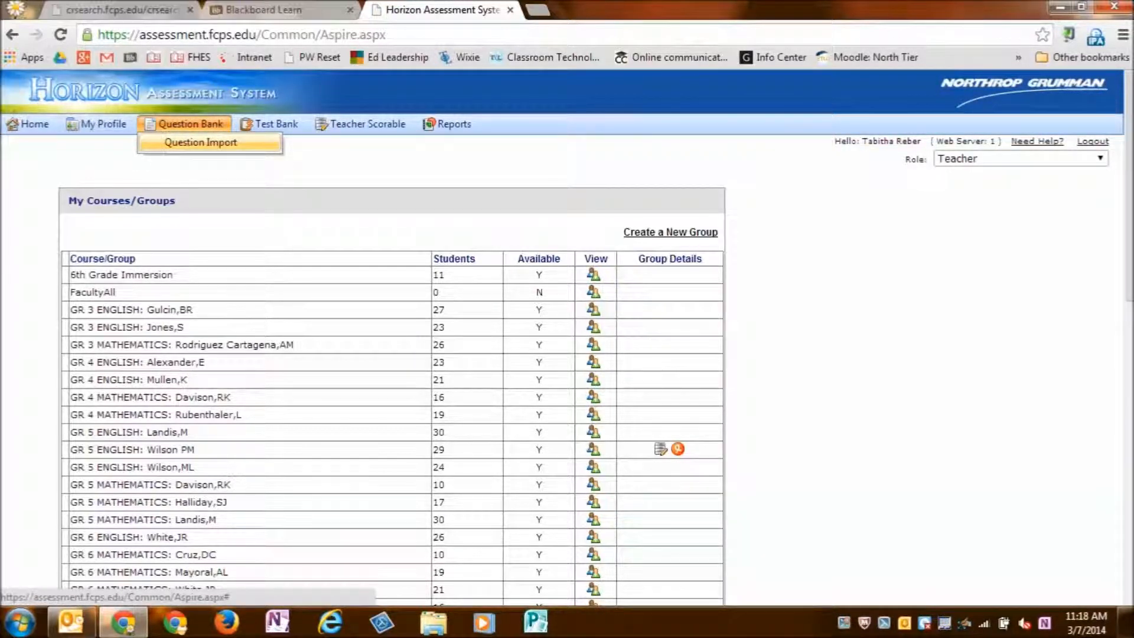
{"action": "left_click", "coordinate": [201, 142]}
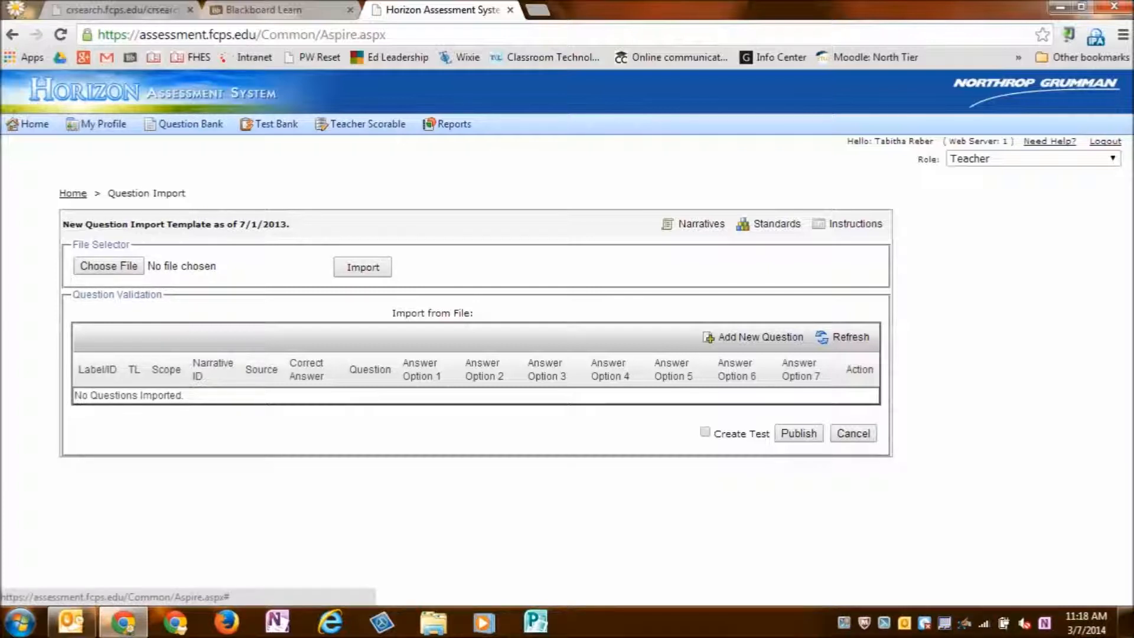
{"action": "left_click", "coordinate": [855, 224]}
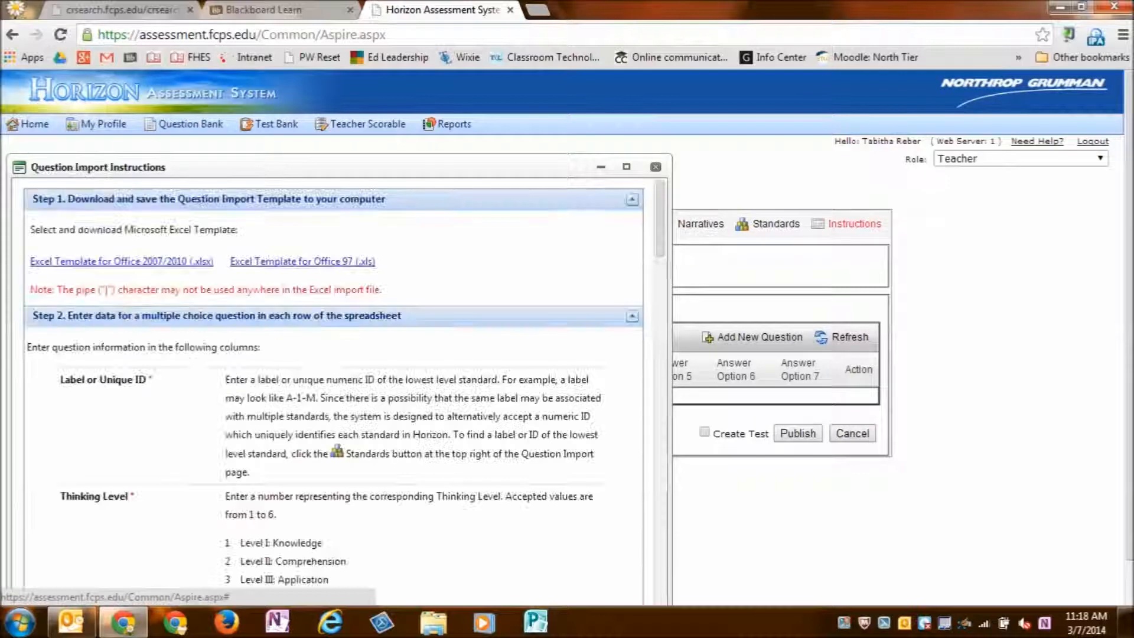
{"action": "left_click", "coordinate": [76, 262]}
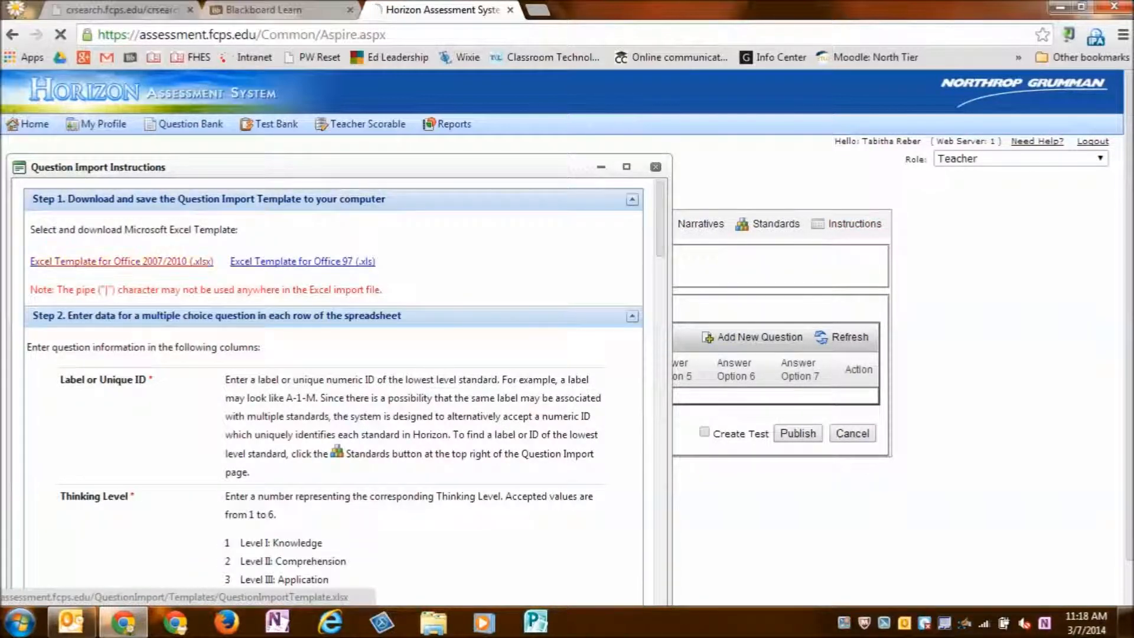
{"action": "left_click", "coordinate": [77, 587]}
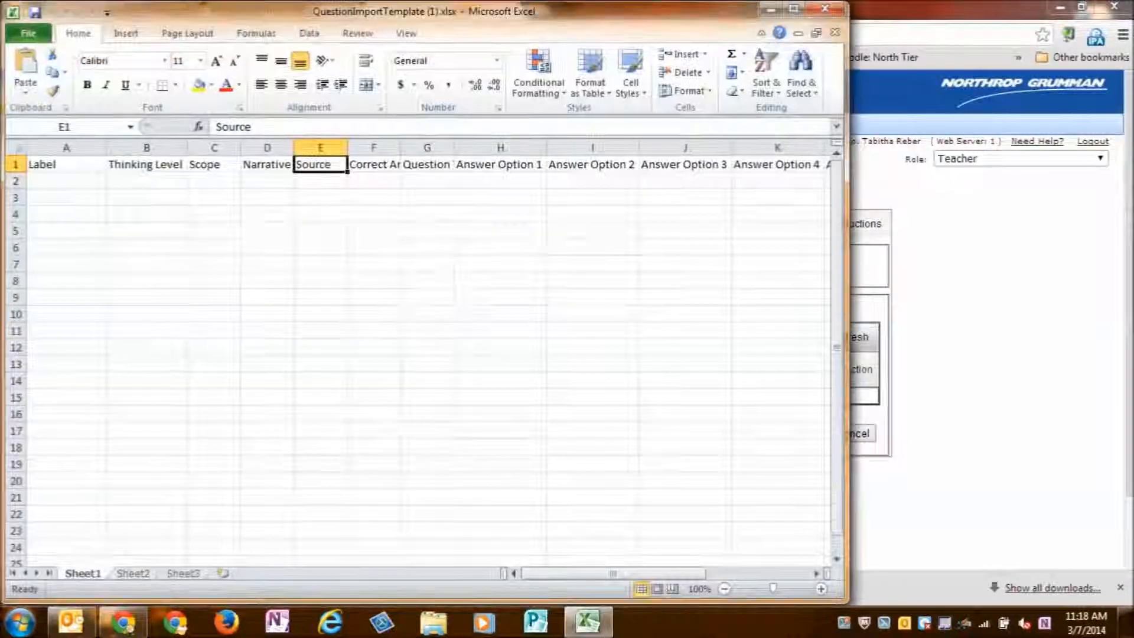
- Save a copy of the question import template to the Desktop under its existing file name
{"action": "left_click", "coordinate": [29, 33]}
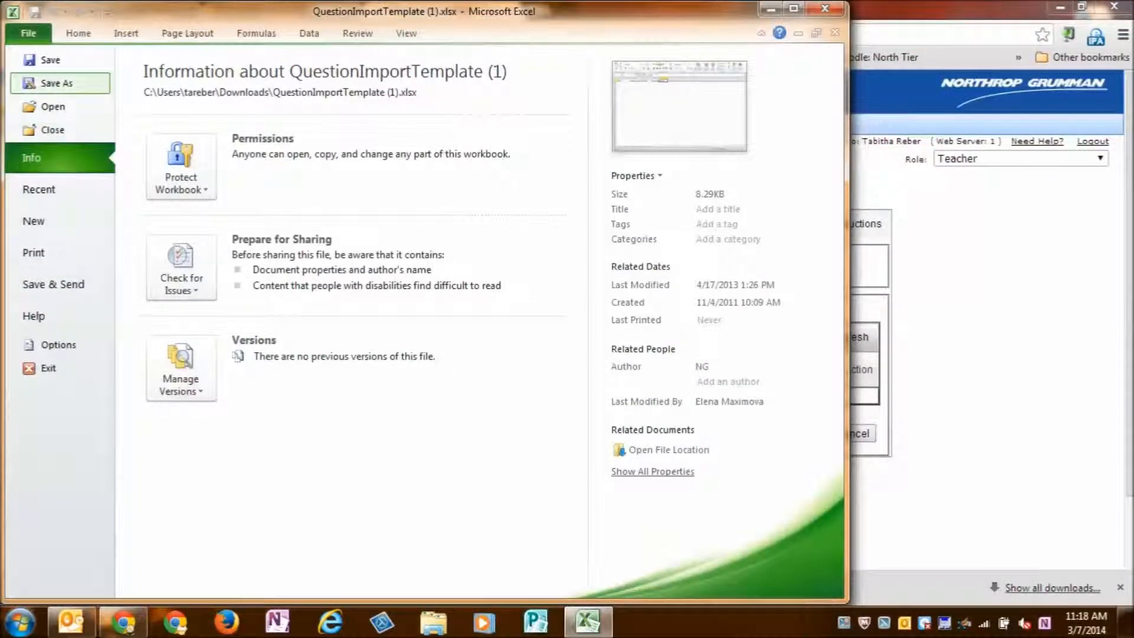
{"action": "left_click", "coordinate": [57, 83]}
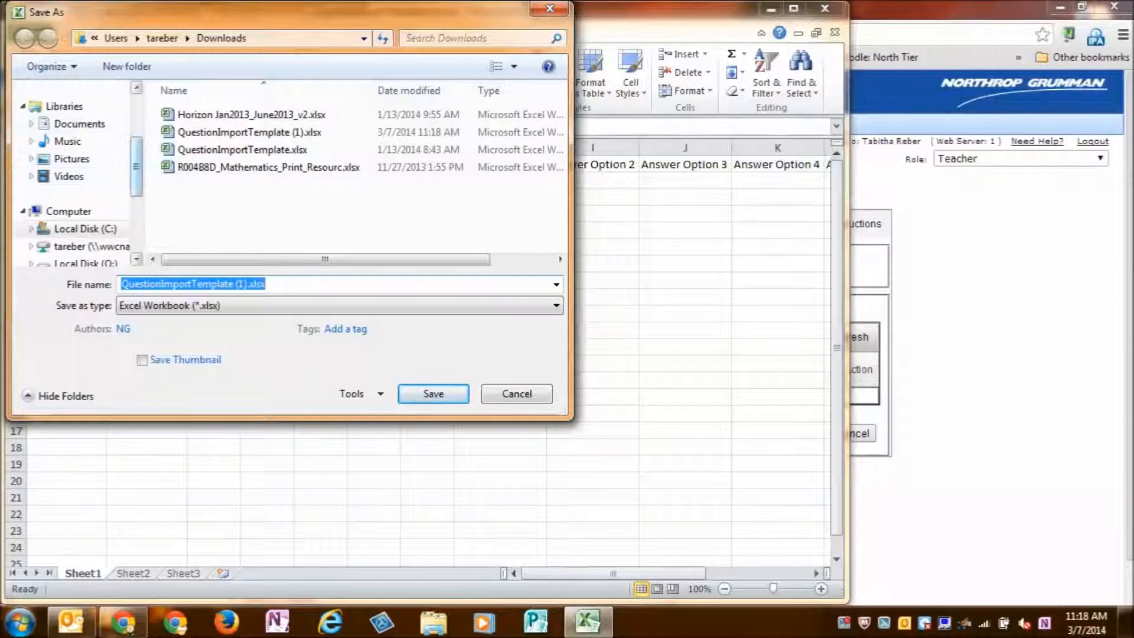
{"action": "scroll", "coordinate": [74, 177], "scroll_direction": "up", "scroll_amount": 2}
{"action": "left_click", "coordinate": [72, 124]}
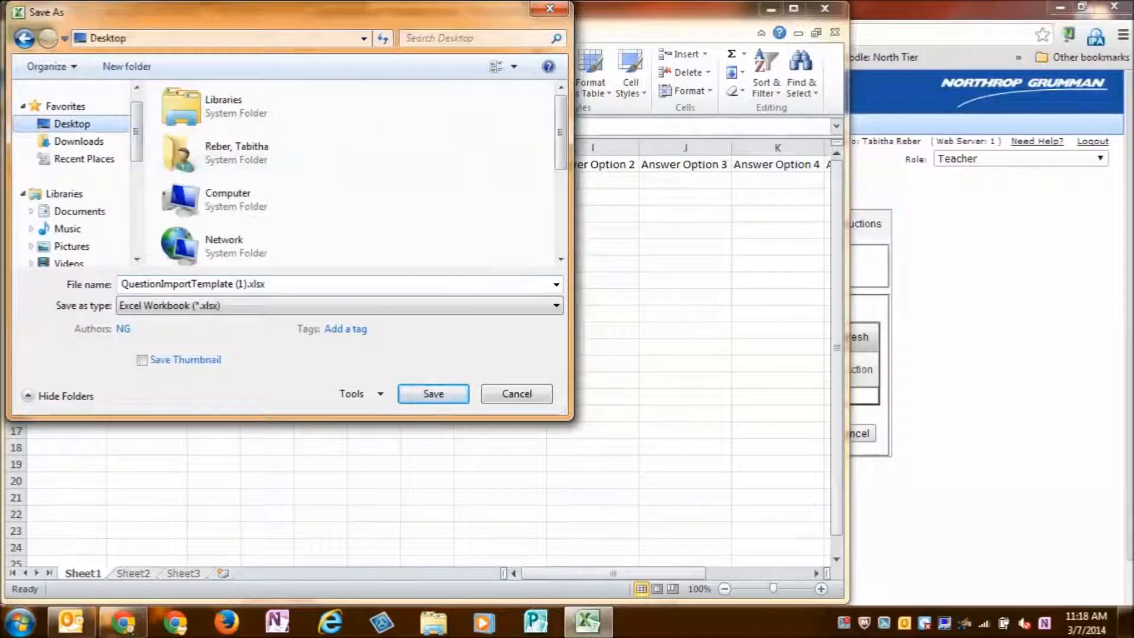
{"action": "key", "text": "Return"}
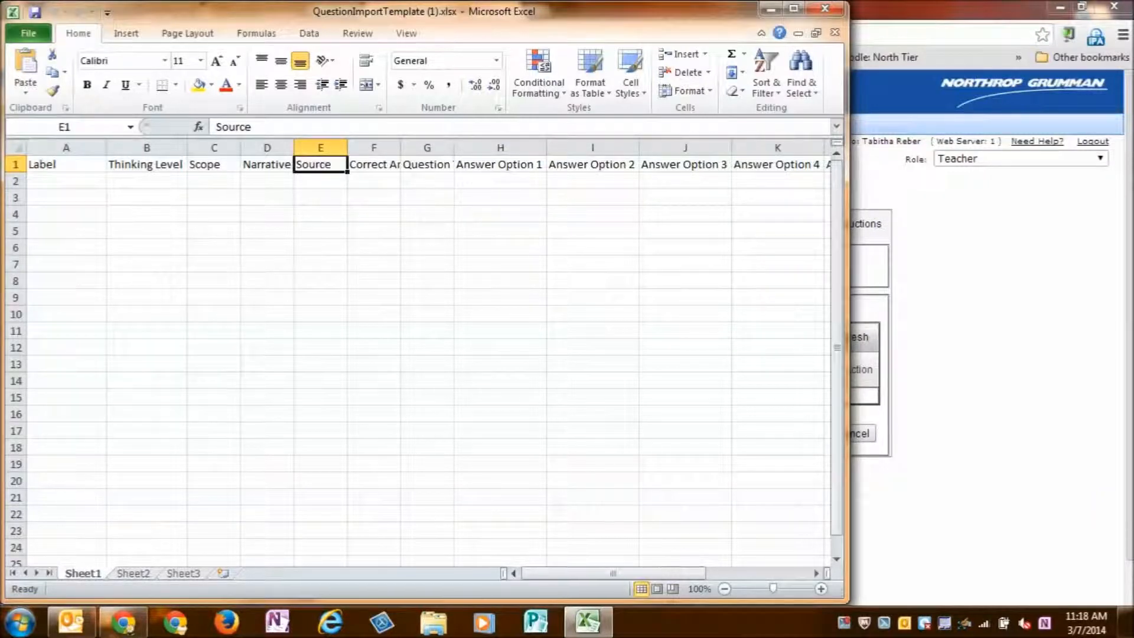
- Save the template as a new Excel workbook named Colors and Shapes on the Desktop
{"action": "left_click", "coordinate": [29, 34]}
{"action": "left_click", "coordinate": [54, 84]}
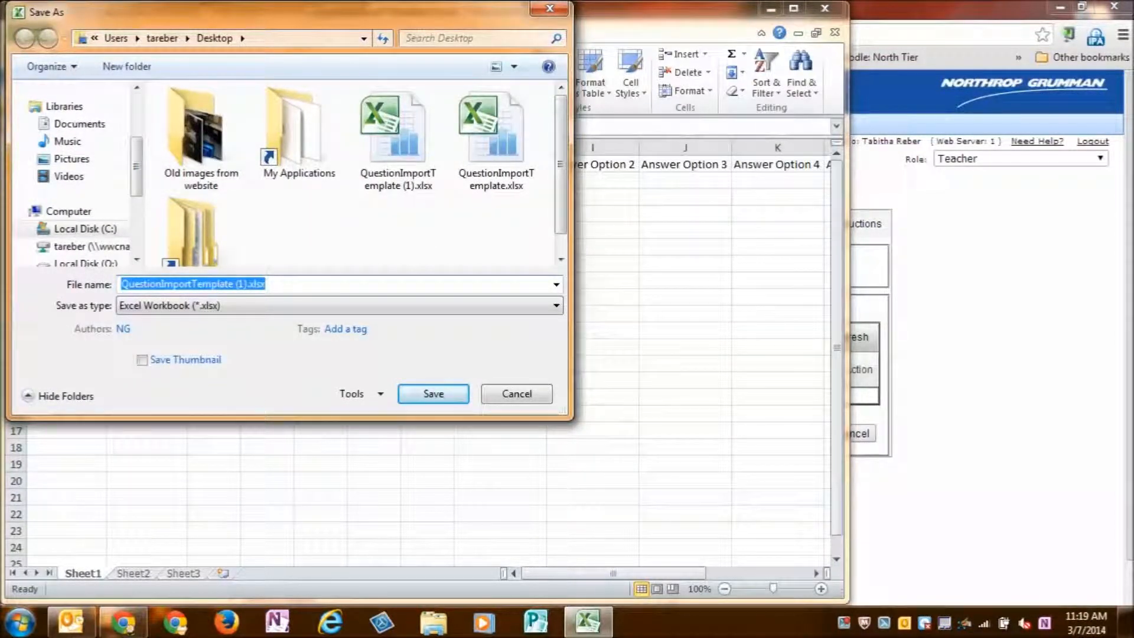
{"action": "type", "text": "Col"}
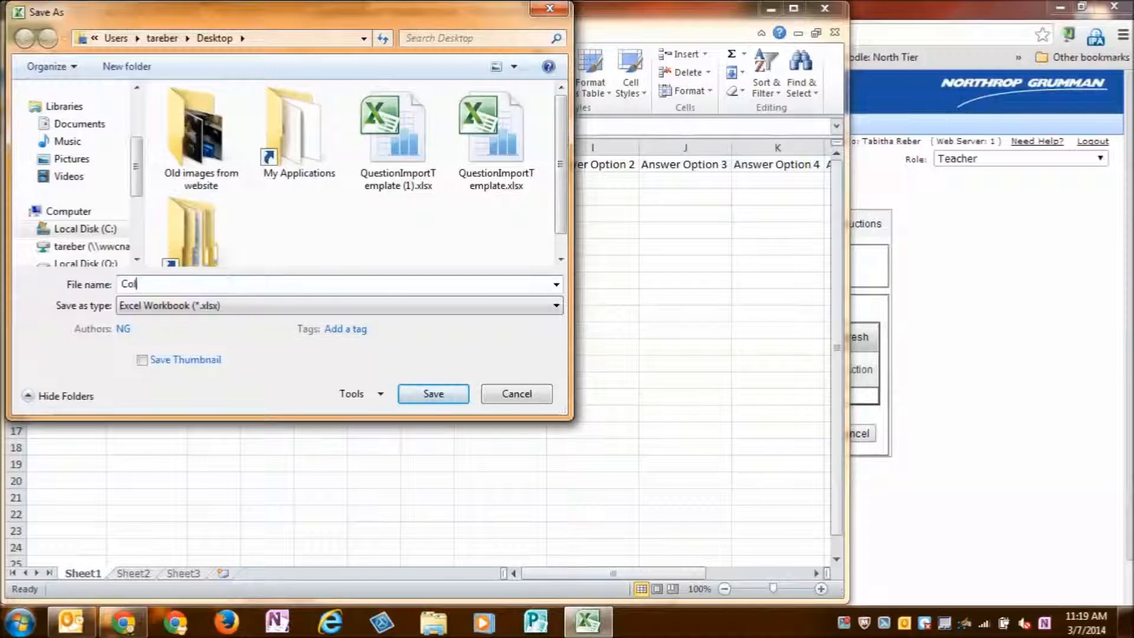
{"action": "type", "text": "ors and Shapes"}
{"action": "key", "text": "Return"}
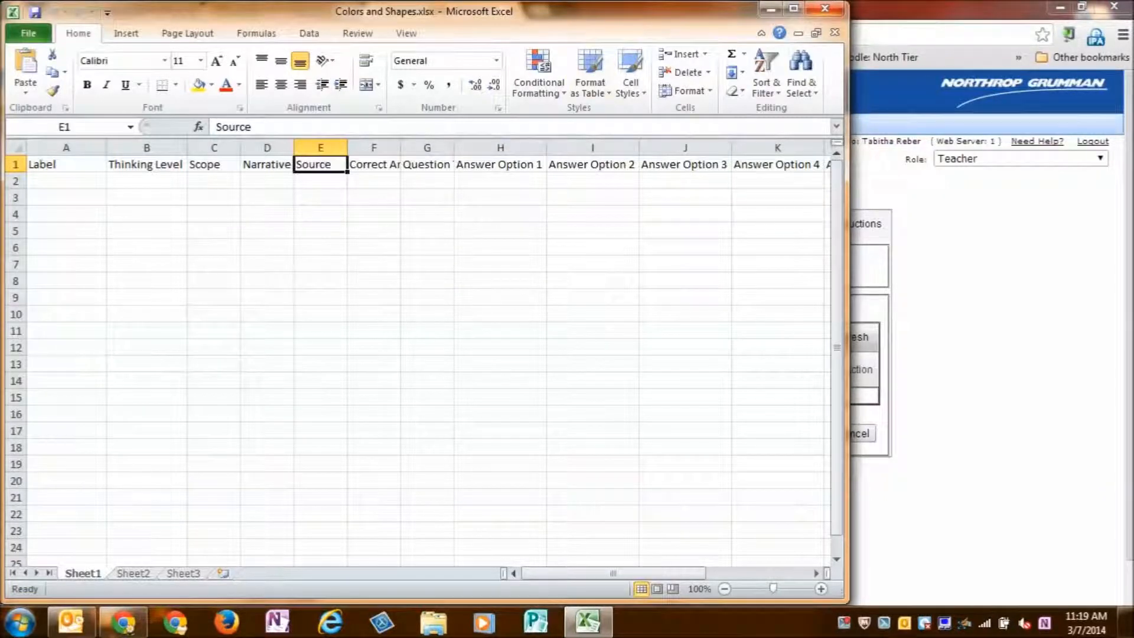
- Switch to the Horizon import instructions in Chrome, enlarge their window, and examine the requirements for each question column
{"action": "key", "text": "alt+Tab"}
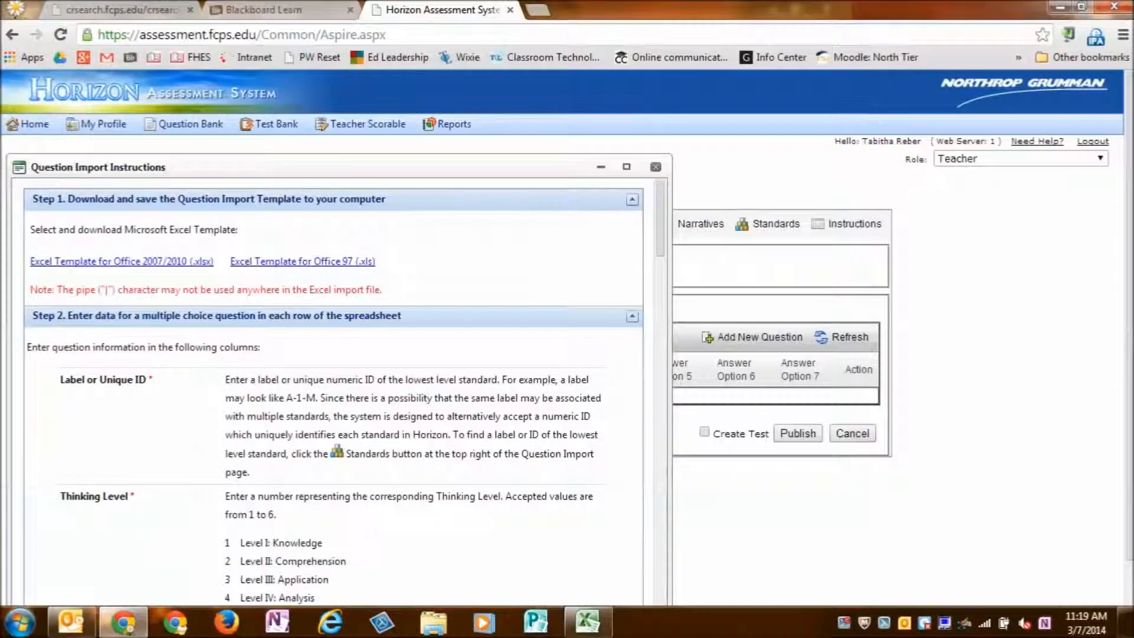
{"action": "scroll", "coordinate": [660, 236], "scroll_direction": "down", "scroll_amount": 9}
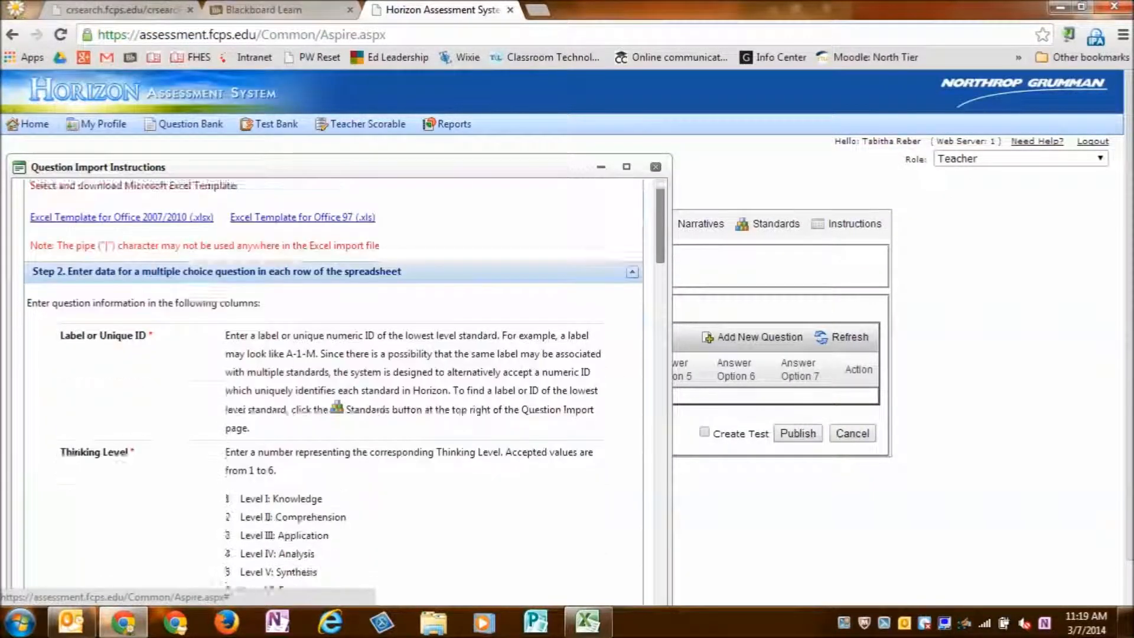
{"action": "scroll", "coordinate": [333, 390], "scroll_direction": "down", "scroll_amount": 5}
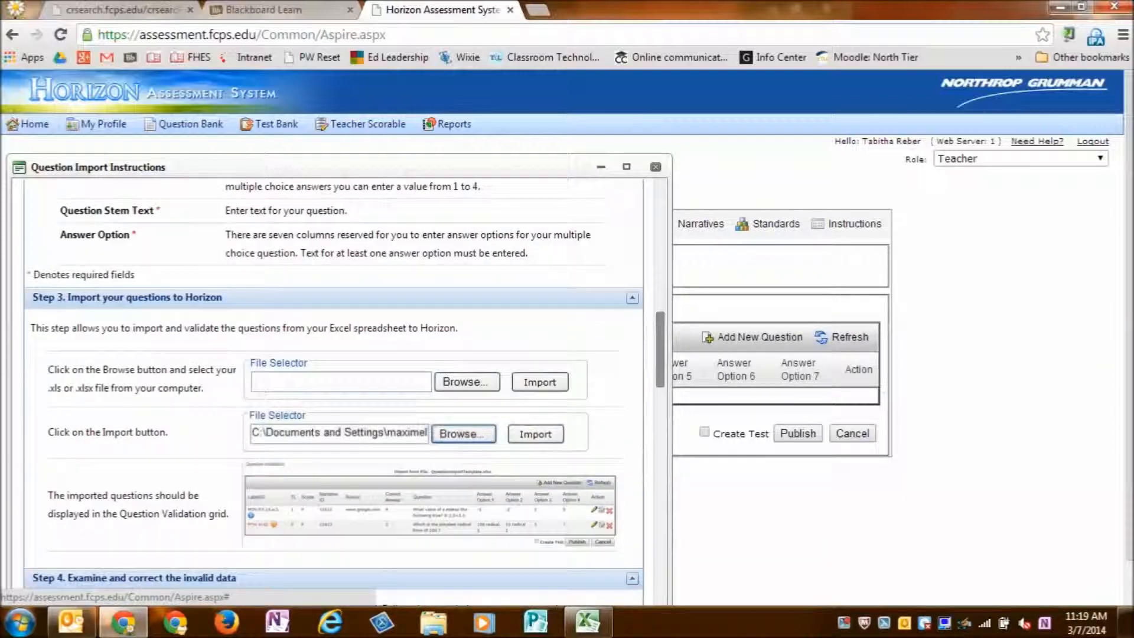
{"action": "scroll", "coordinate": [334, 390], "scroll_direction": "up", "scroll_amount": 8}
{"action": "scroll", "coordinate": [333, 390], "scroll_direction": "up", "scroll_amount": 3}
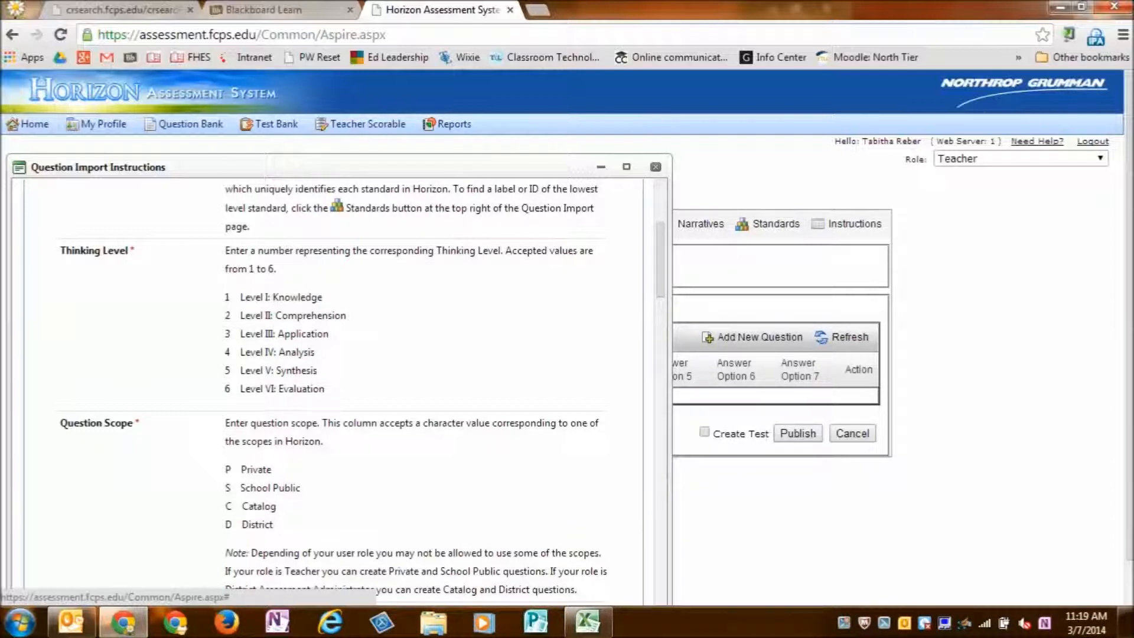
{"action": "scroll", "coordinate": [331, 390], "scroll_direction": "down", "scroll_amount": 3}
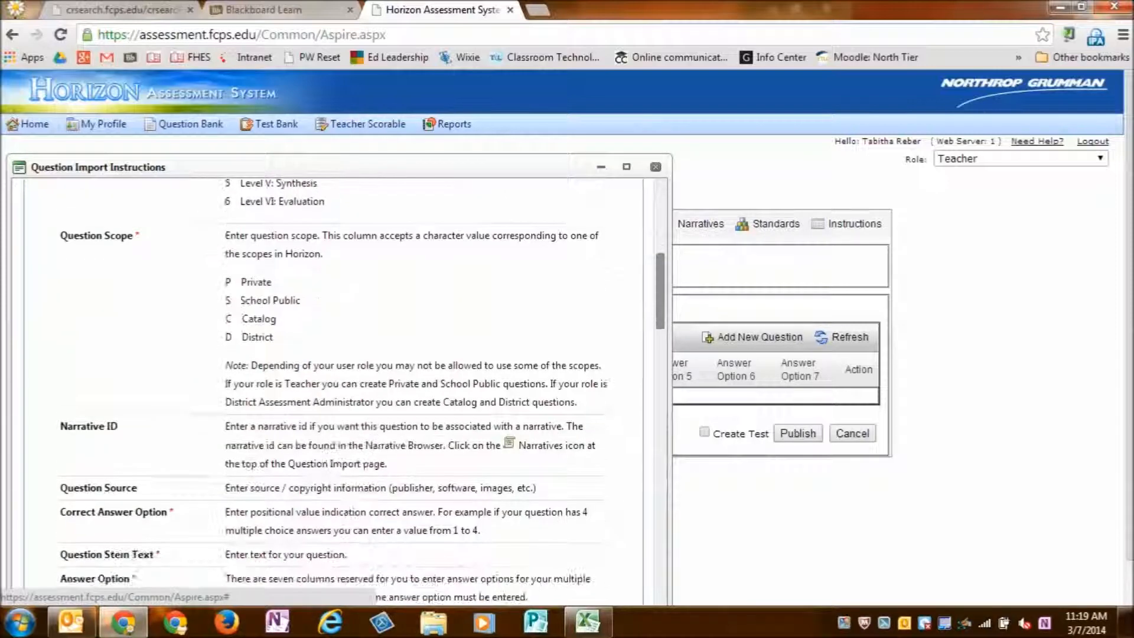
{"action": "left_click_drag", "start_coordinate": [661, 290], "coordinate": [660, 294]}
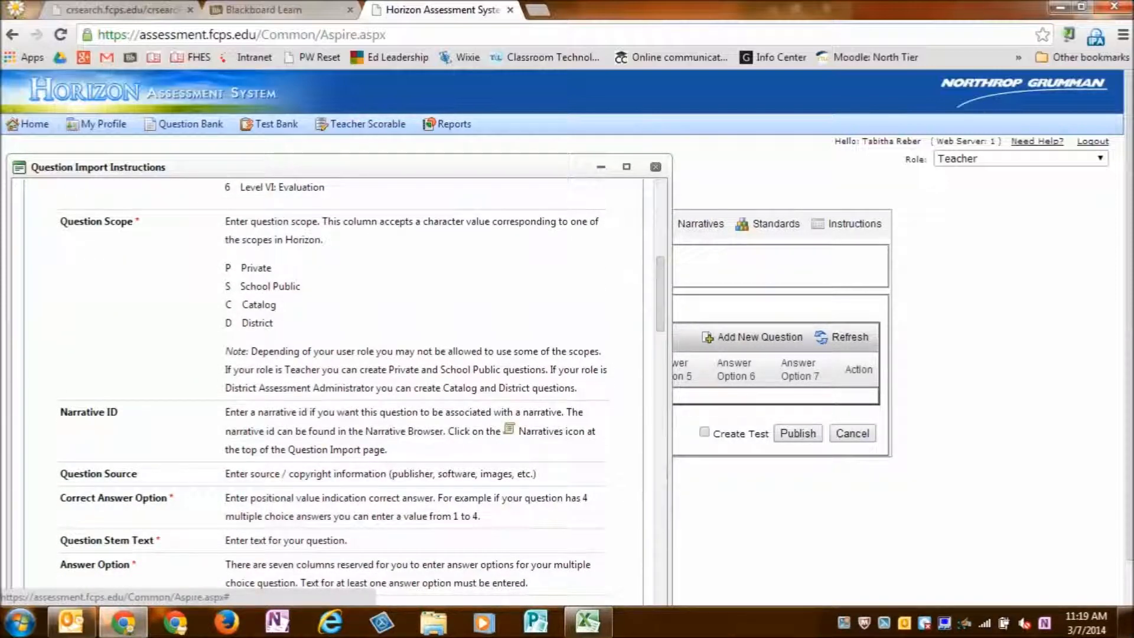
{"action": "left_click", "coordinate": [626, 166]}
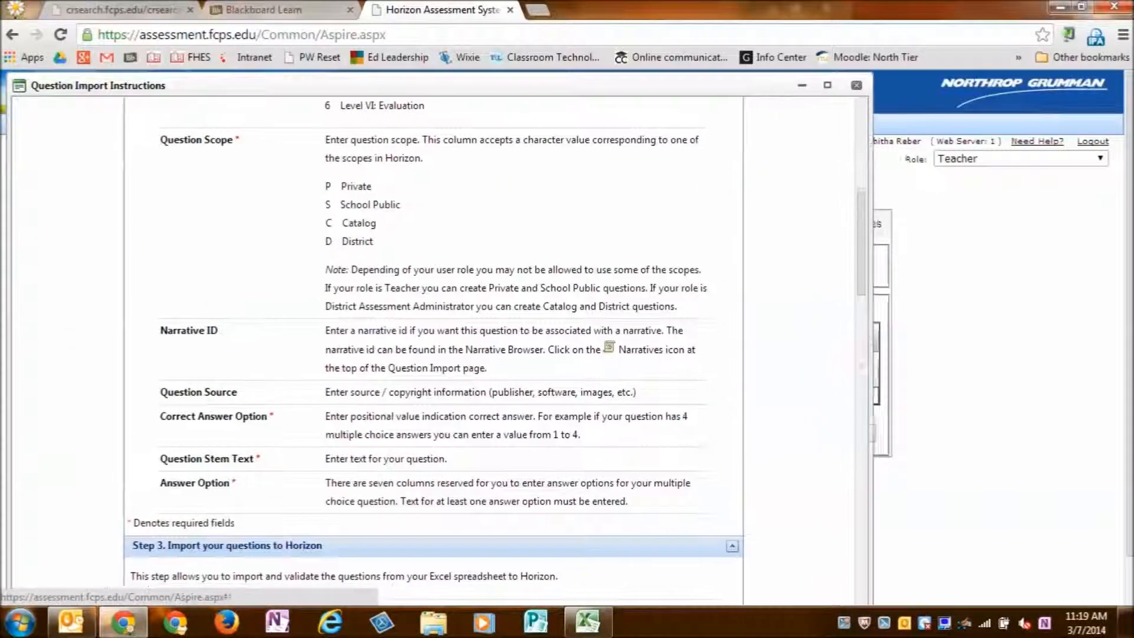
{"action": "right_click", "coordinate": [691, 160]}
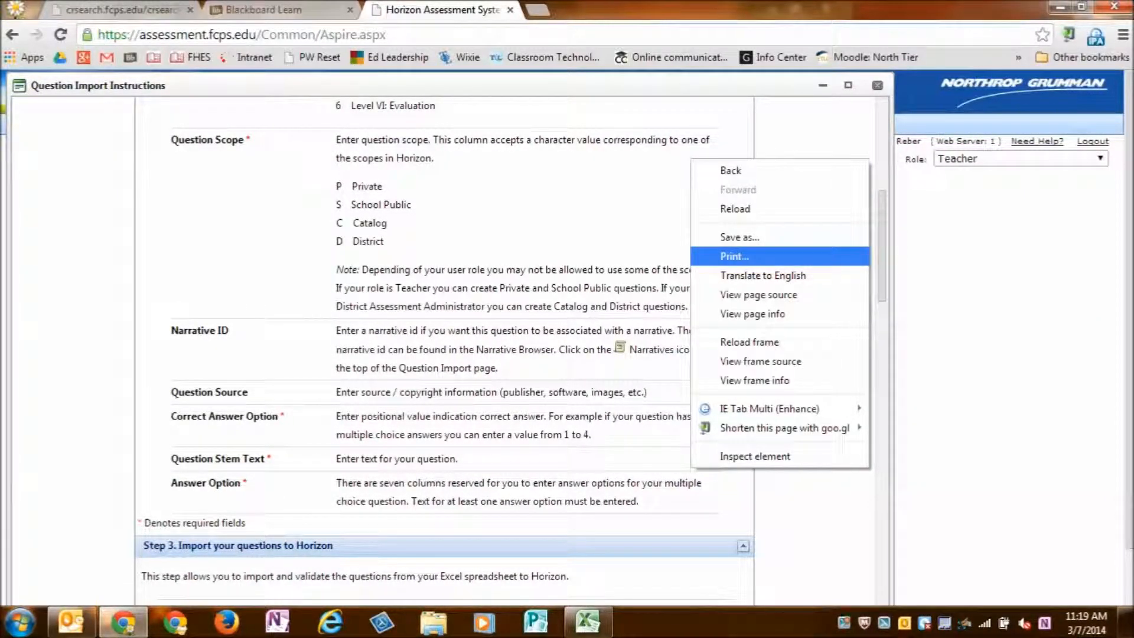
{"action": "key", "text": "Escape"}
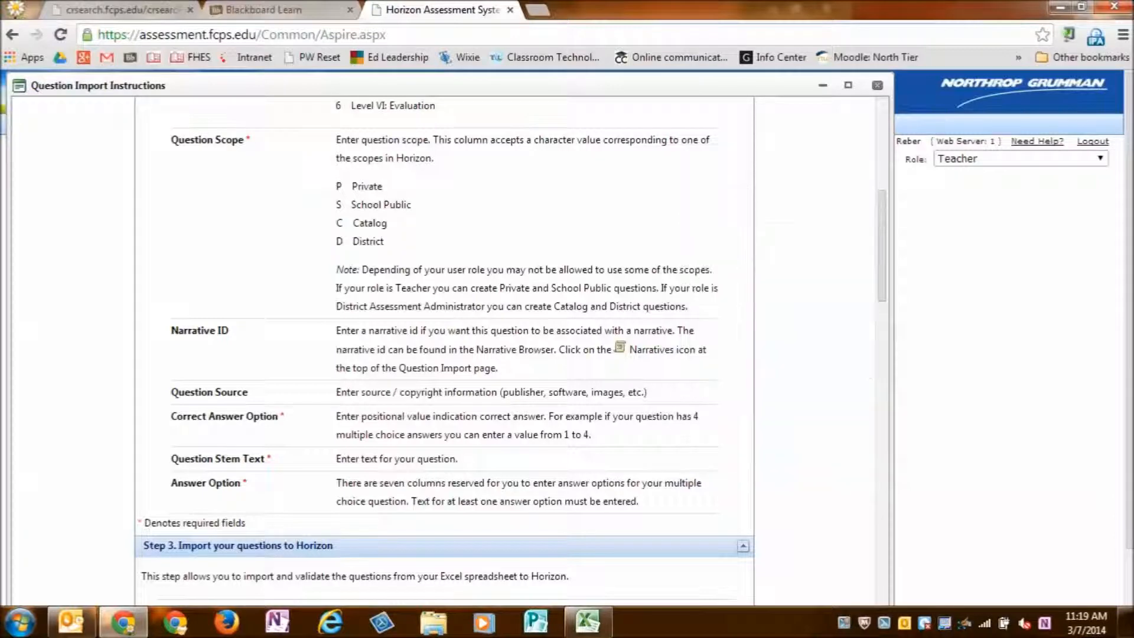
- Switch to the Colors and Shapes workbook in Excel, maximize its window, and narrow the Label column
{"action": "left_click", "coordinate": [587, 622]}
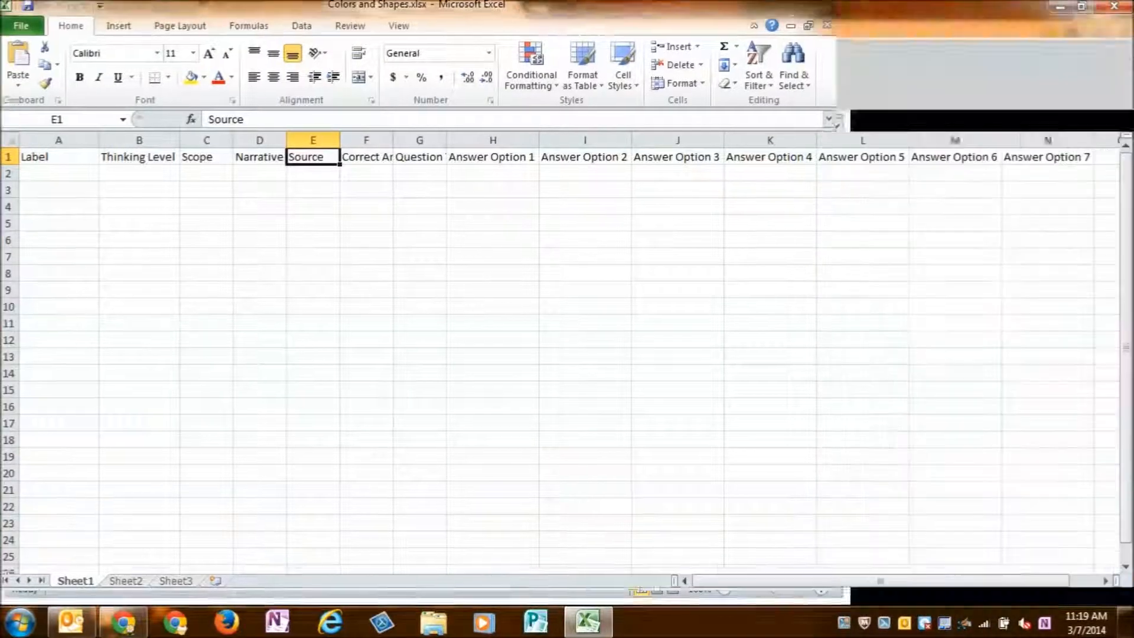
{"action": "left_click", "coordinate": [793, 8]}
{"action": "left_click_drag", "start_coordinate": [98, 144], "coordinate": [79, 144]}
- Check the label instructions and the science curriculum document in Chrome, and enter K.4.a as the Label in cell A2 in Excel
{"action": "left_click", "coordinate": [50, 176]}
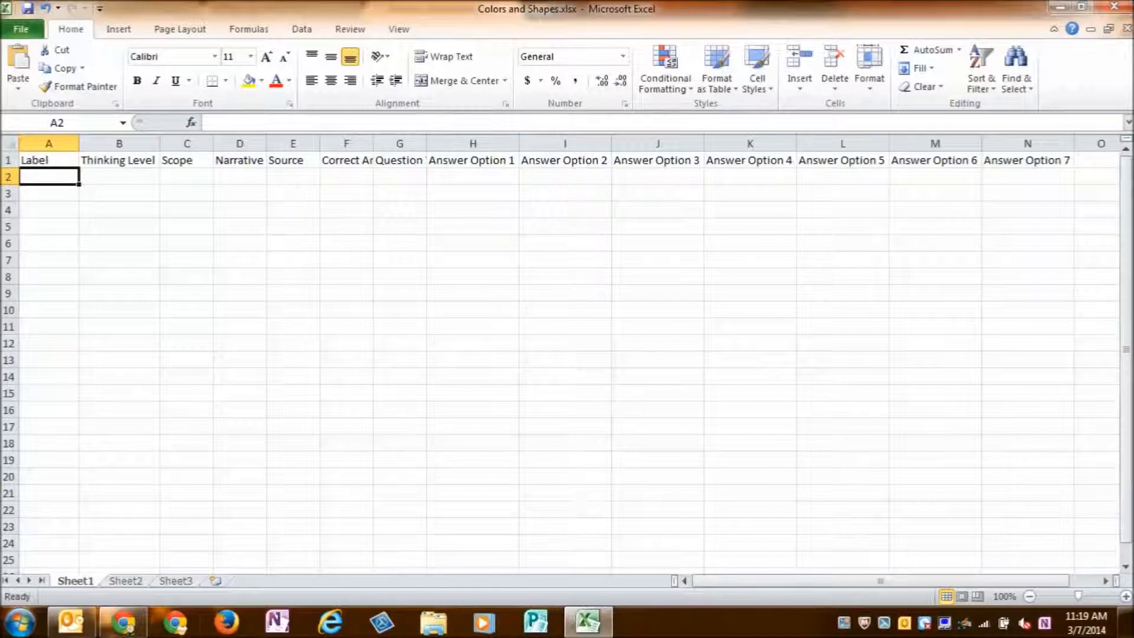
{"action": "left_click", "coordinate": [123, 621]}
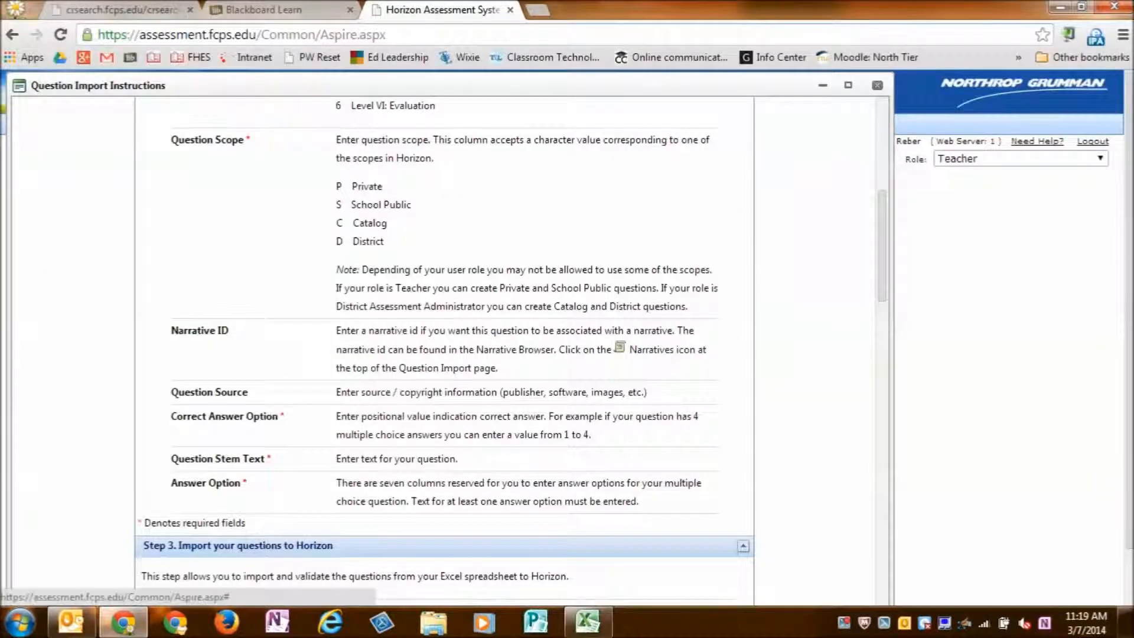
{"action": "scroll", "coordinate": [444, 348], "scroll_direction": "up", "scroll_amount": 5}
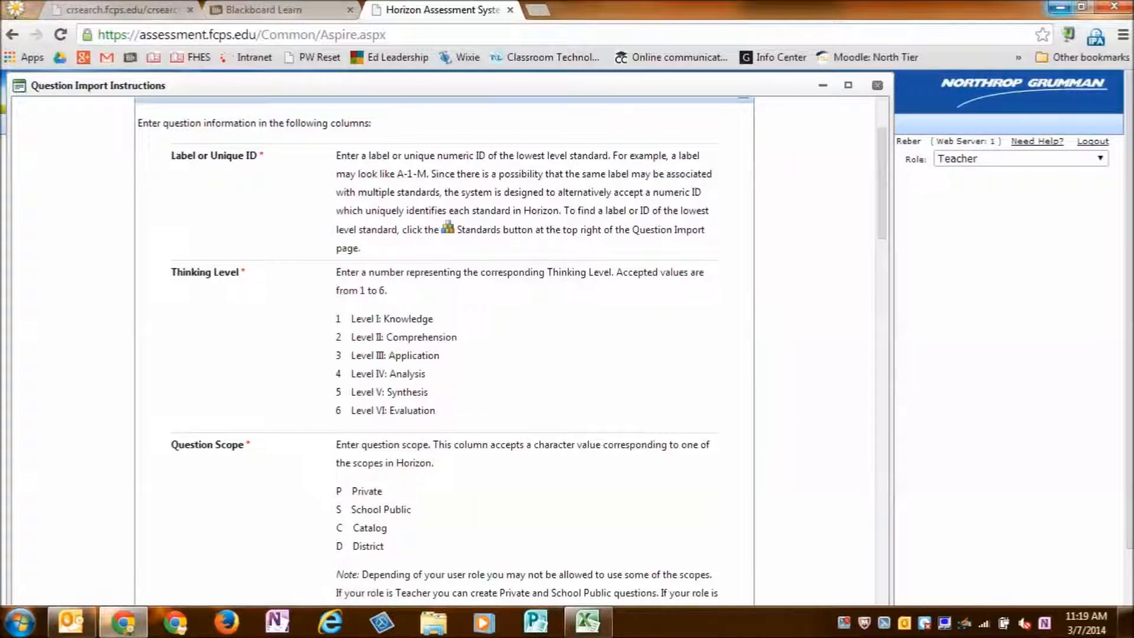
{"action": "left_click", "coordinate": [119, 9]}
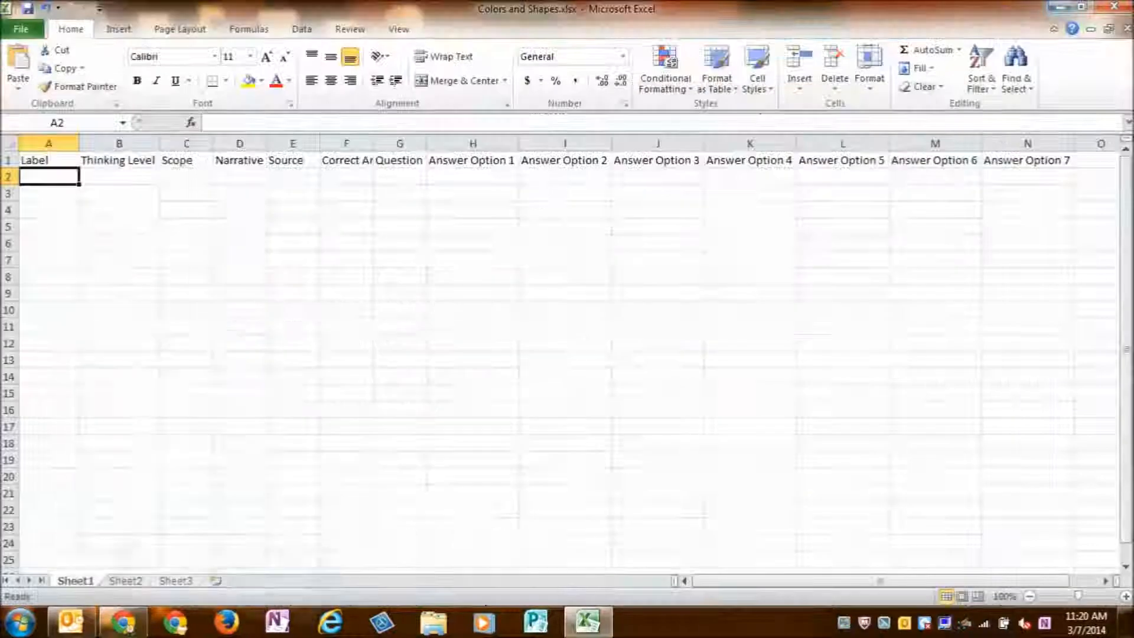
{"action": "type", "text": "K.4.a"}
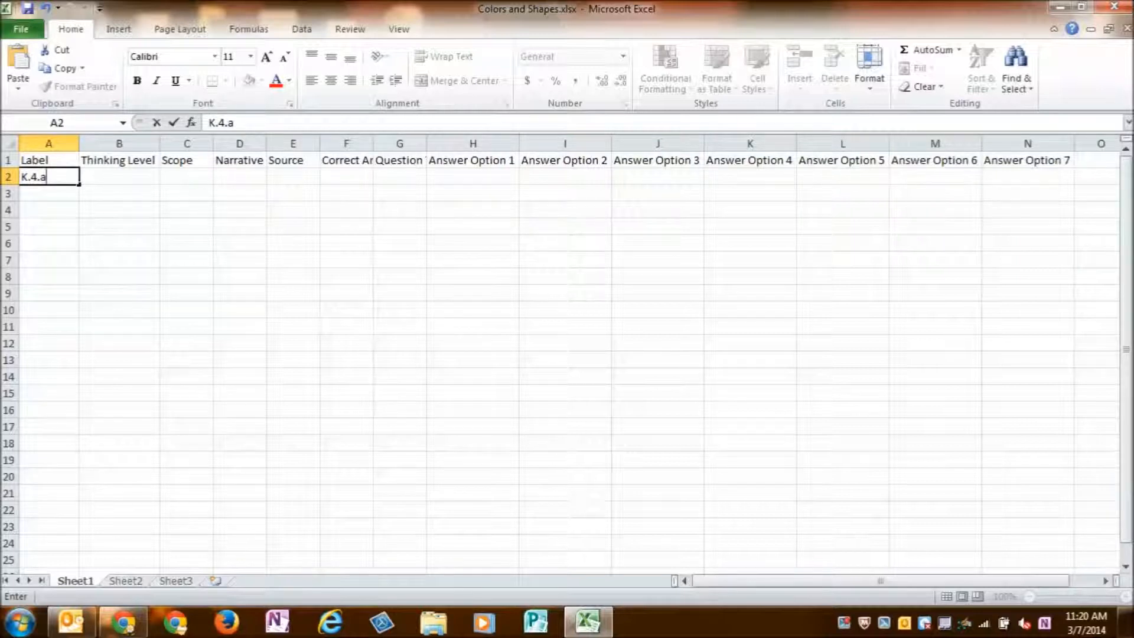
{"action": "key", "text": "Tab"}
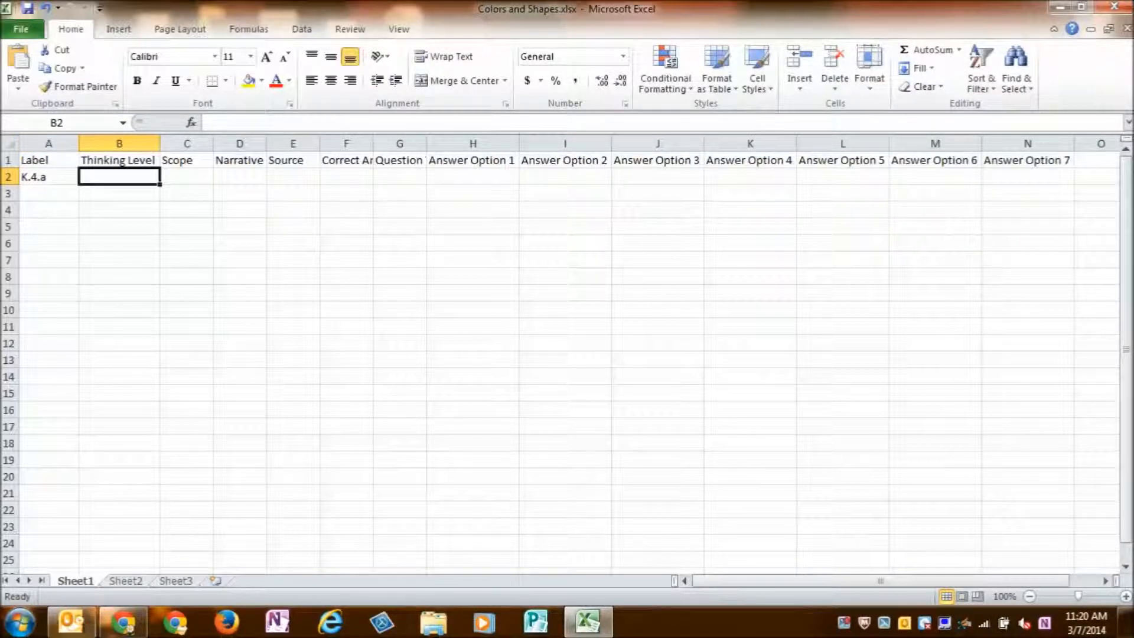
- Check the Thinking Level requirements in the Horizon import instructions in Chrome, and enter 1 as the Thinking Level in B2 in Excel
{"action": "left_click", "coordinate": [124, 623]}
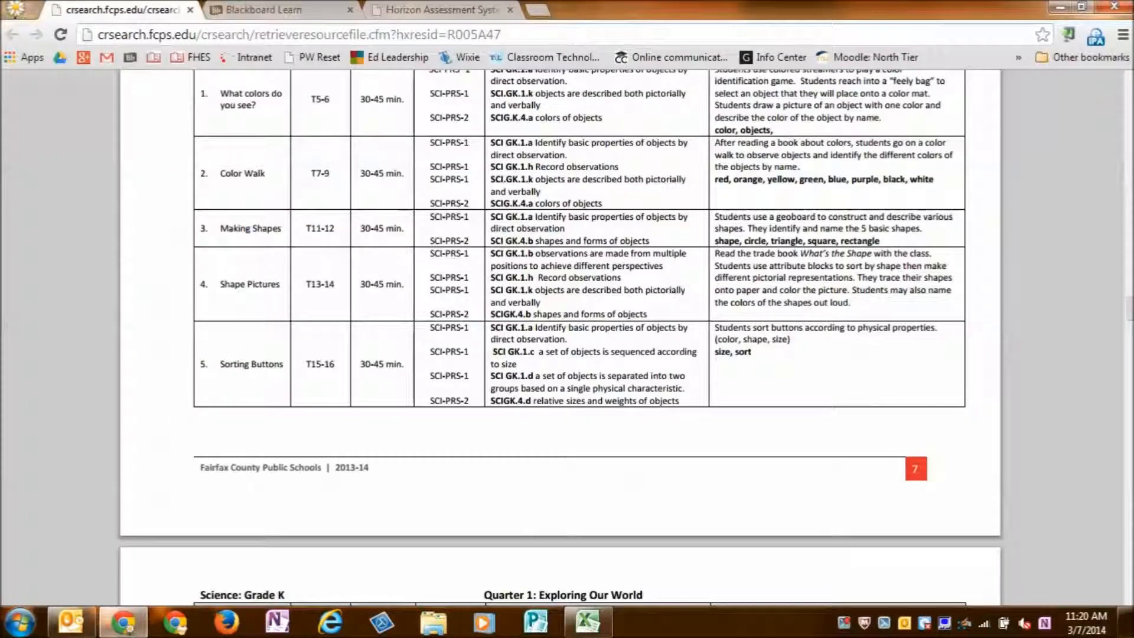
{"action": "left_click", "coordinate": [442, 10]}
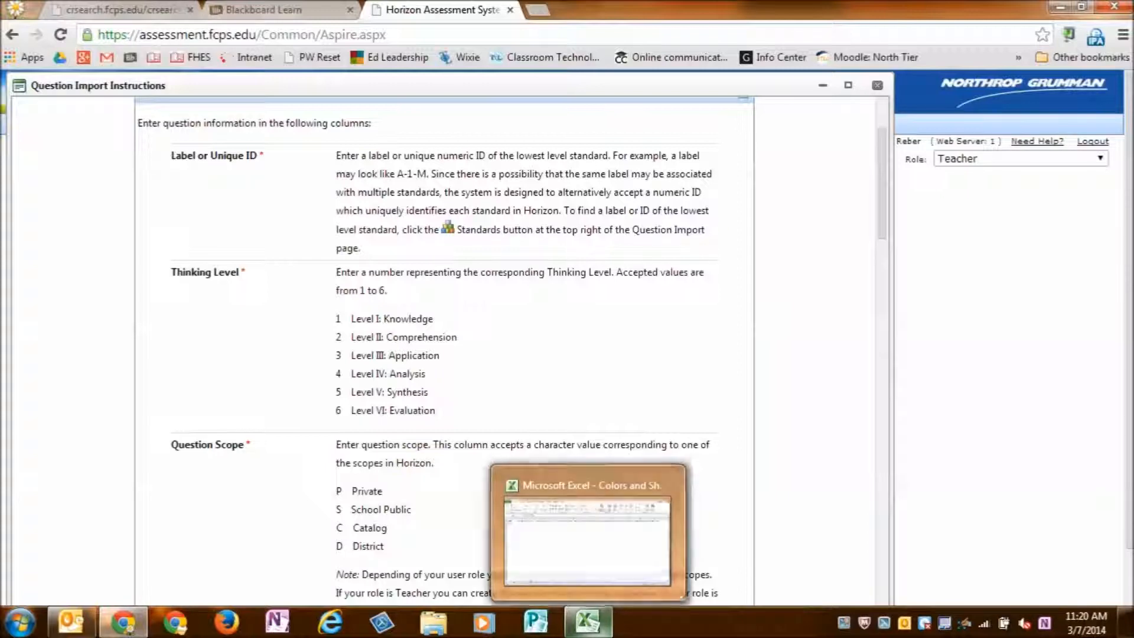
{"action": "left_click", "coordinate": [588, 621]}
{"action": "type", "text": "1"}
{"action": "key", "text": "Tab"}
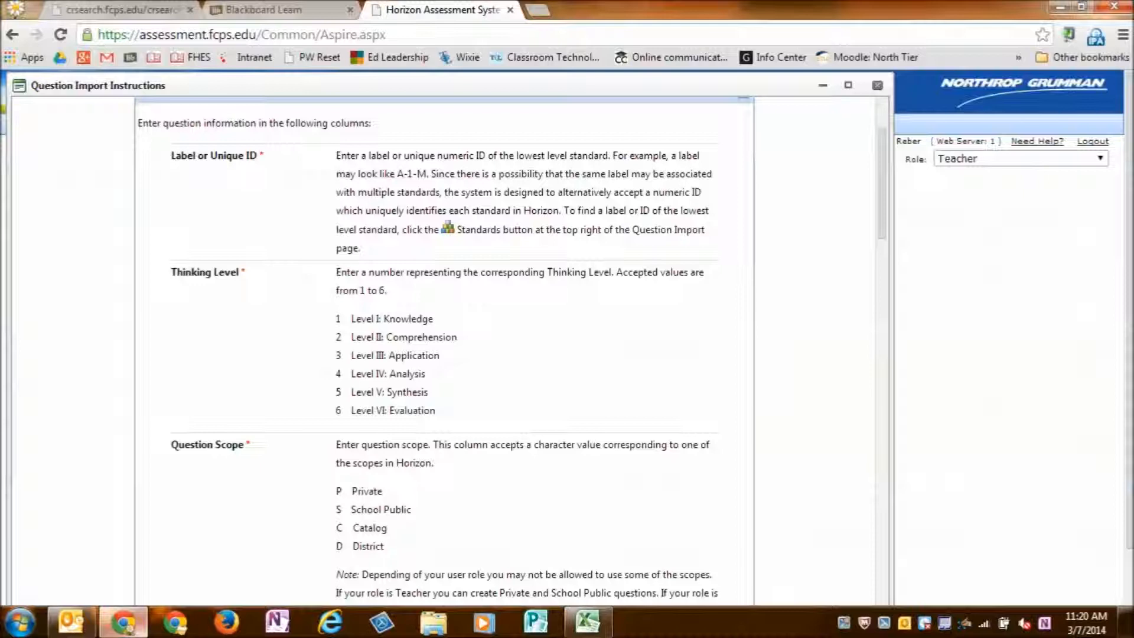
- Check the Question Scope codes in the Chrome instructions, and enter S as the Scope in cell C2 in Excel
{"action": "left_click", "coordinate": [123, 622]}
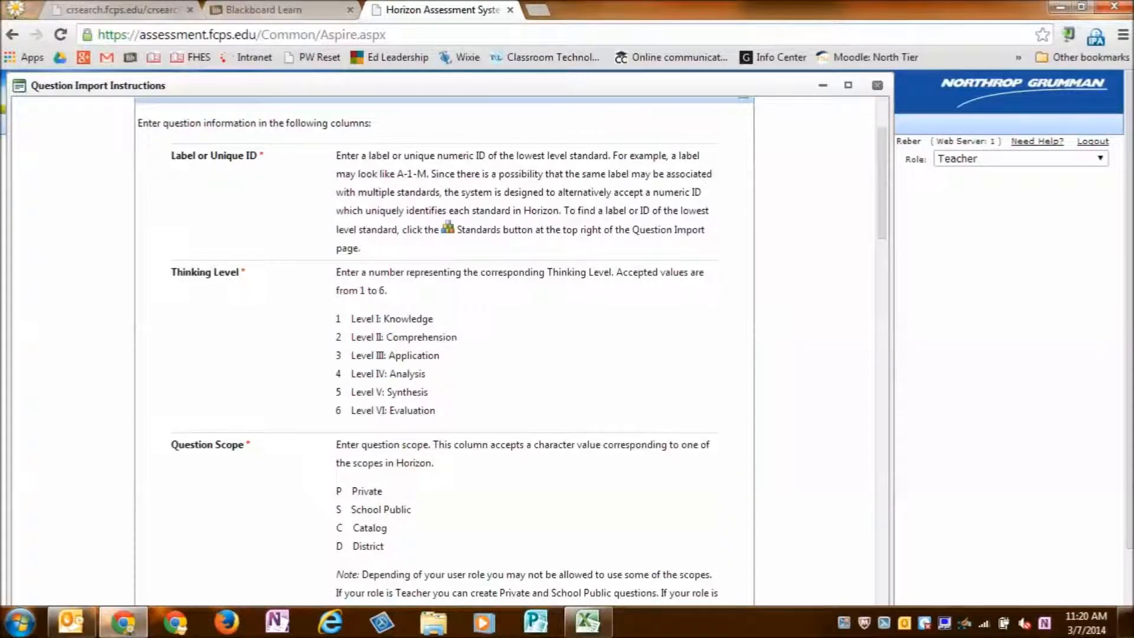
{"action": "scroll", "coordinate": [449, 348], "scroll_direction": "down", "scroll_amount": 3}
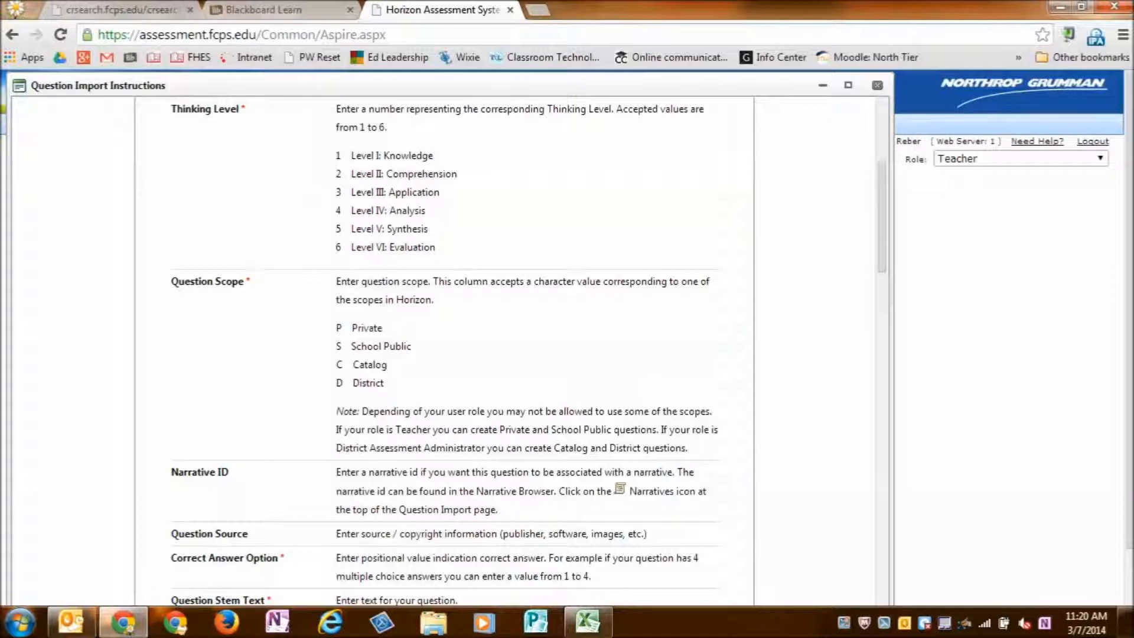
{"action": "left_click", "coordinate": [588, 621]}
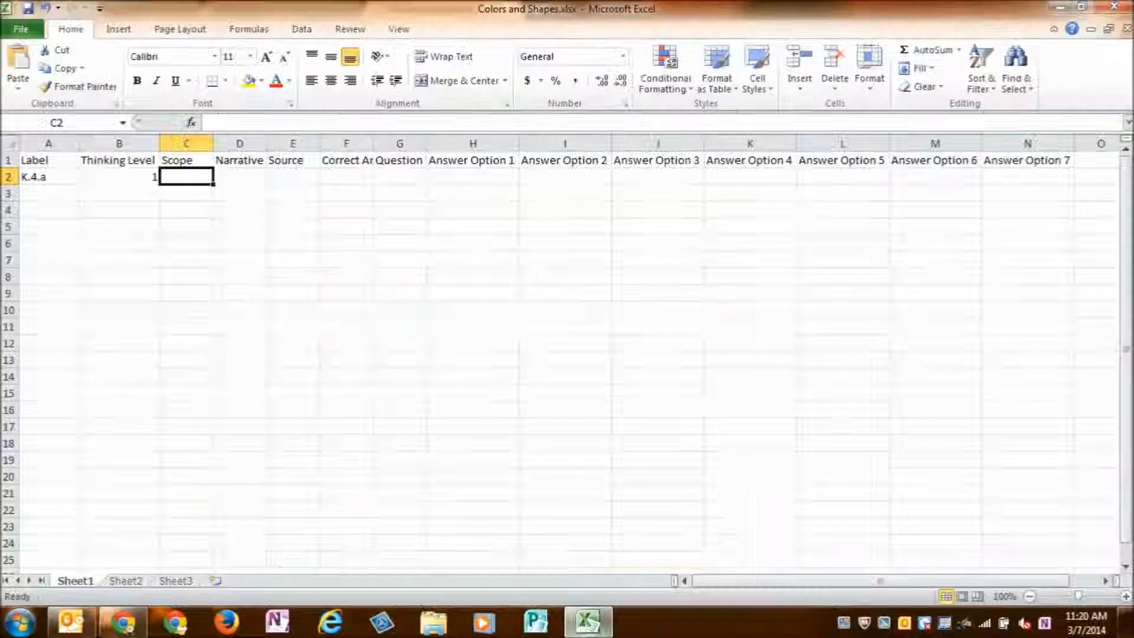
{"action": "type", "text": "S"}
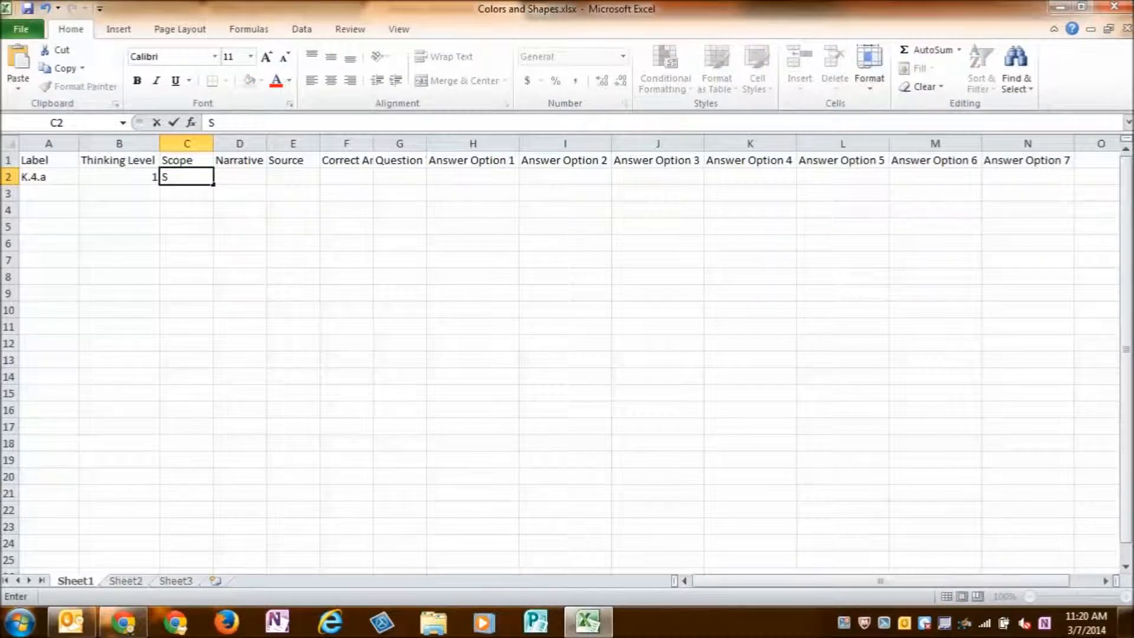
{"action": "key", "text": "Tab"}
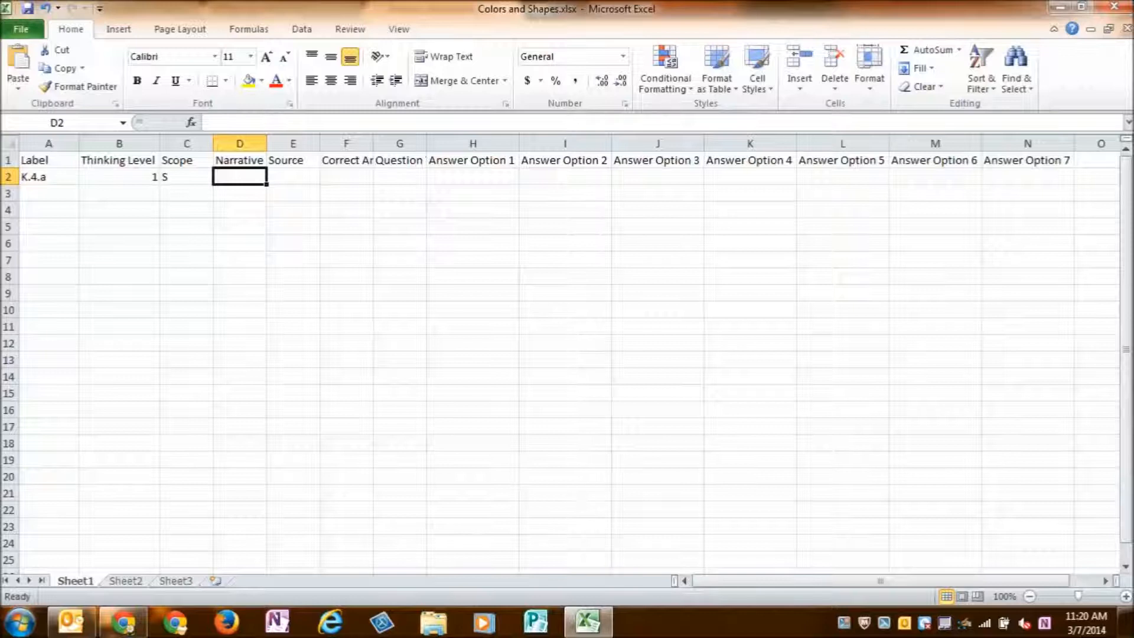
- Leave Narrative and Source blank, fit the Correct Answer column to its heading, and enter 2 as the correct answer in F2
{"action": "key", "text": "Tab"}
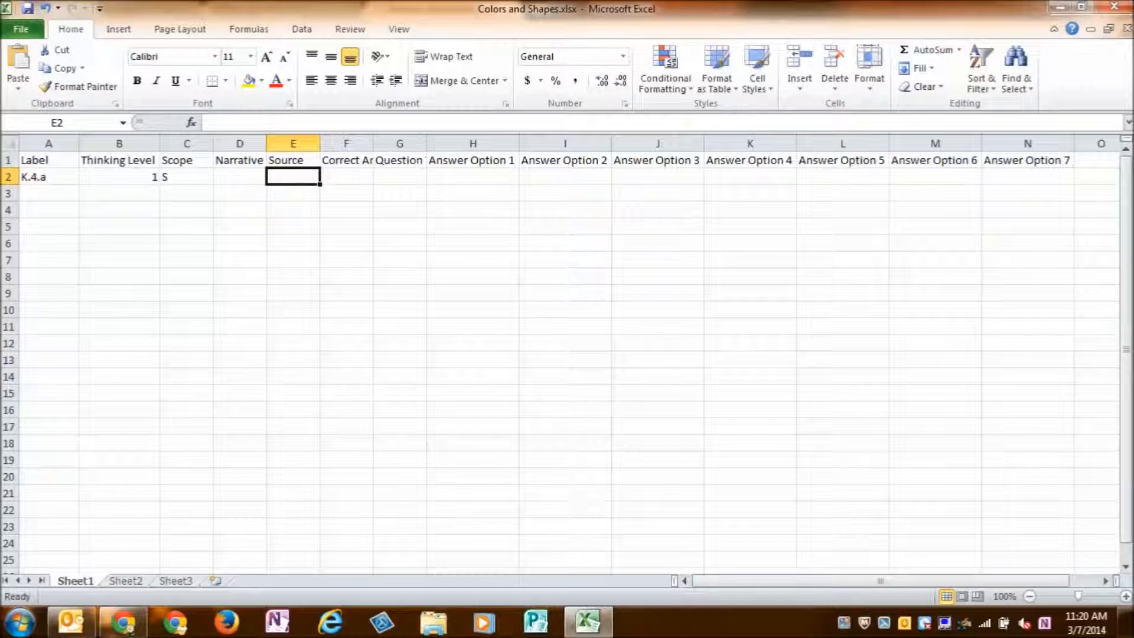
{"action": "double_click", "coordinate": [373, 144]}
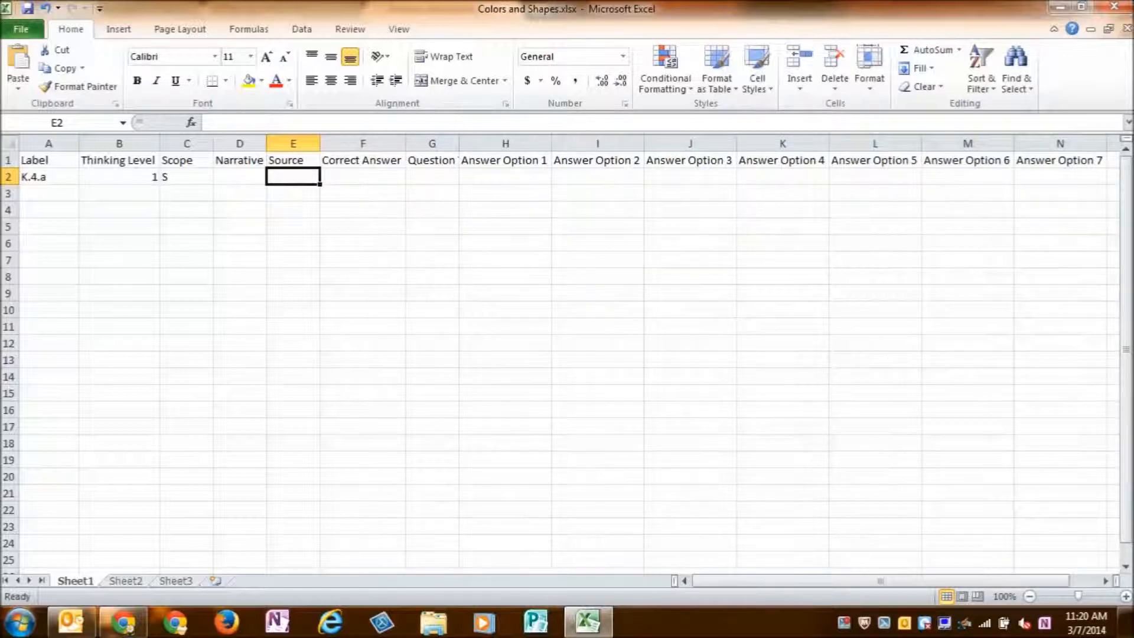
{"action": "key", "text": "Tab"}
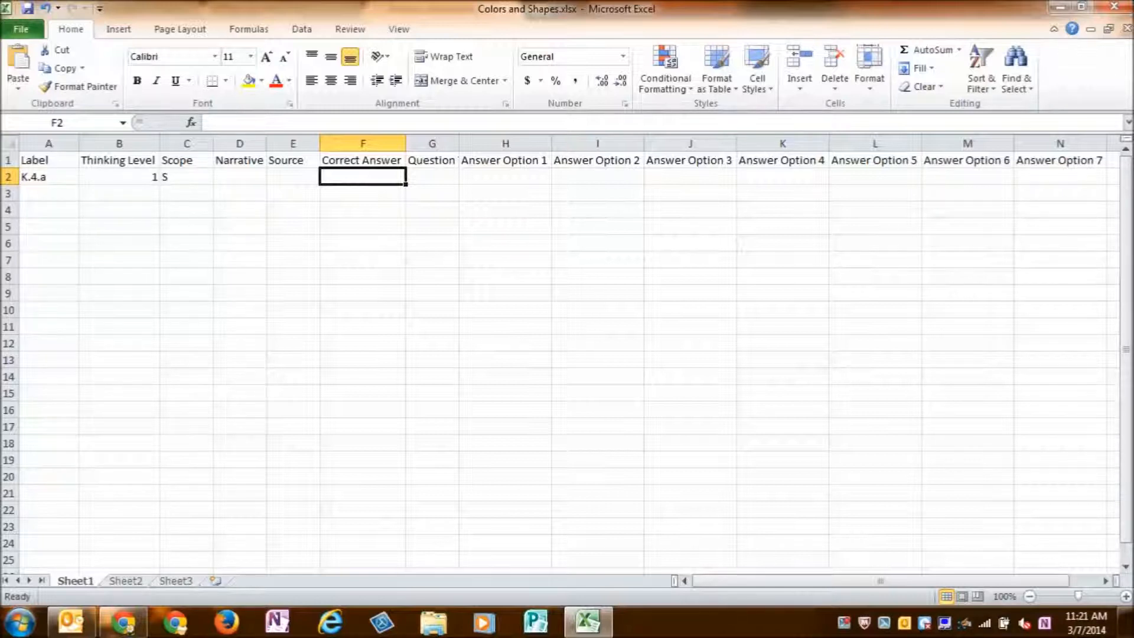
{"action": "type", "text": "2"}
{"action": "key", "text": "Tab"}
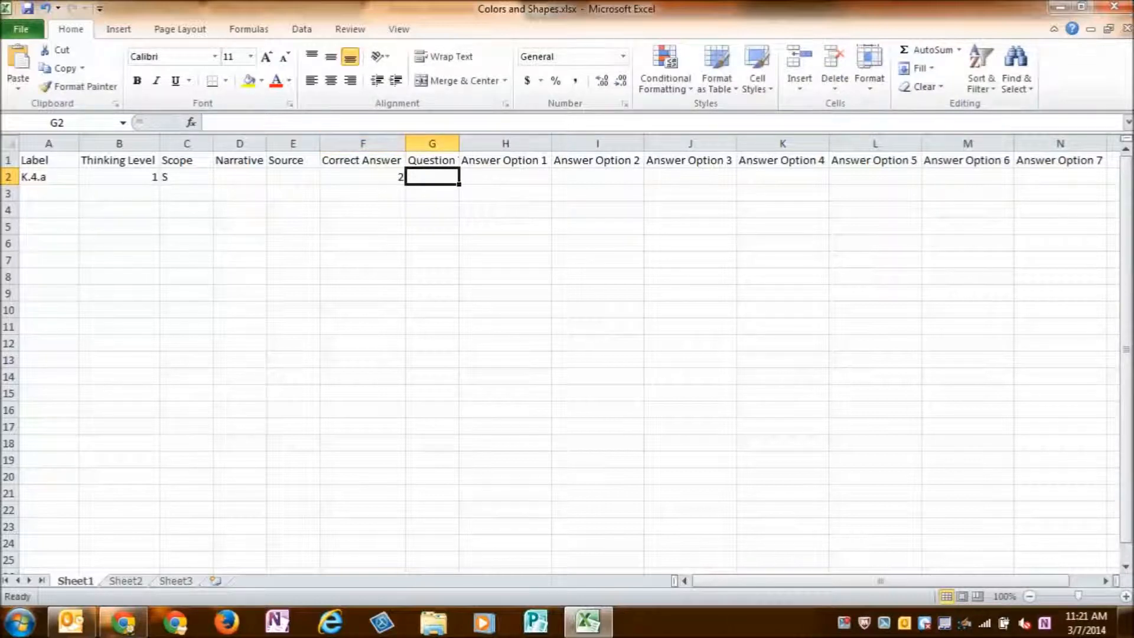
- Enter "What color is this object?" as the Question Text in G2 and fit the column width to the text
{"action": "double_click", "coordinate": [459, 144]}
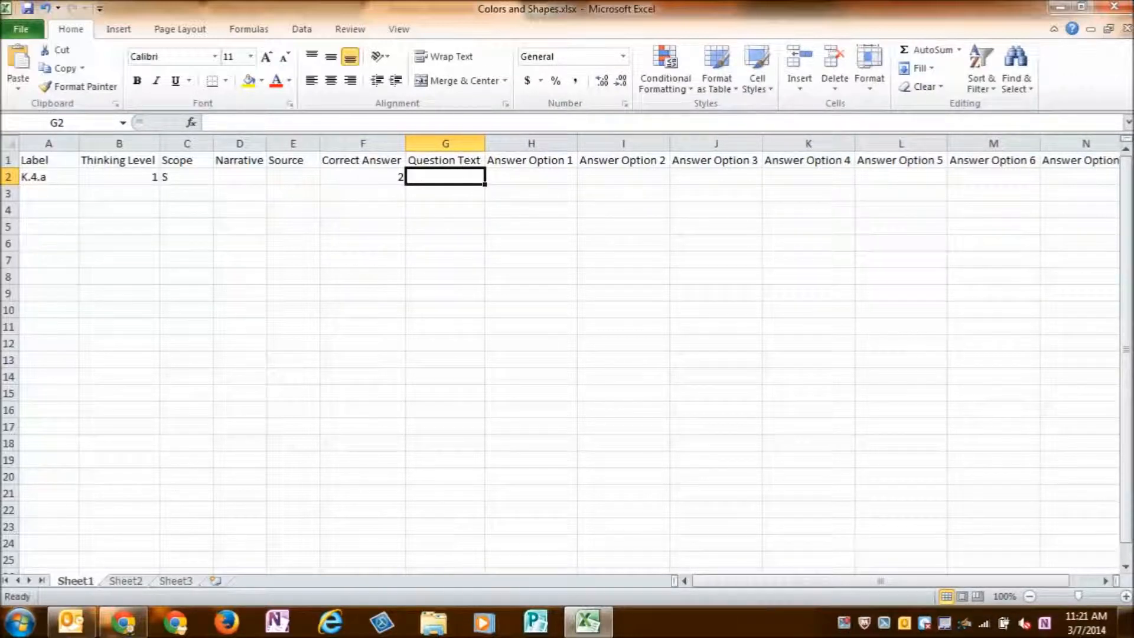
{"action": "type", "text": "What color. is this object?"}
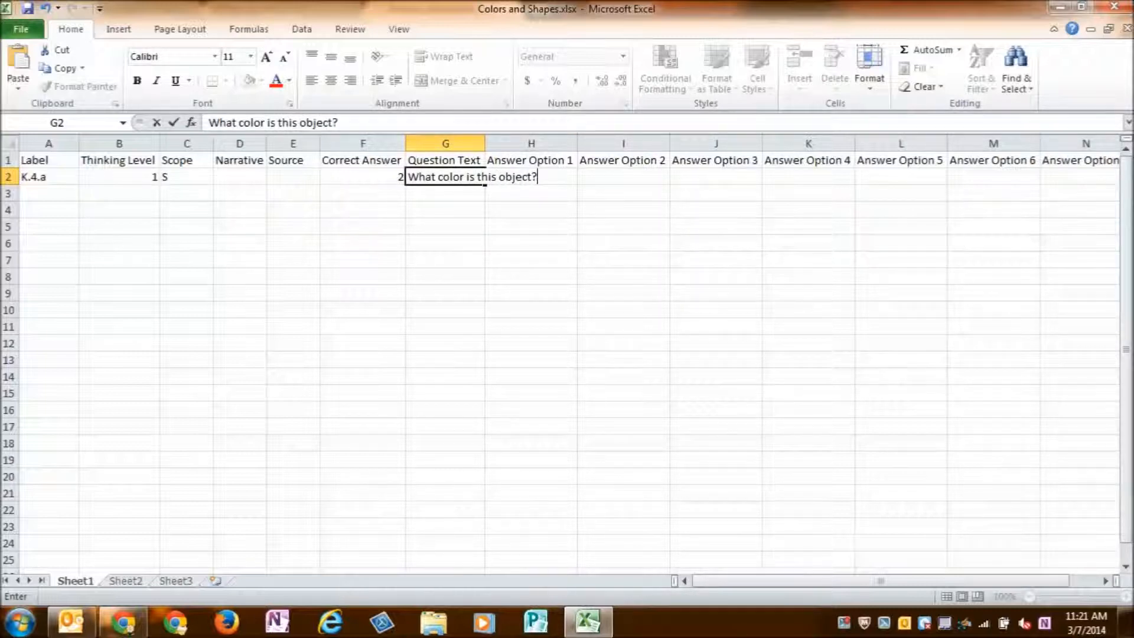
{"action": "double_click", "coordinate": [485, 143]}
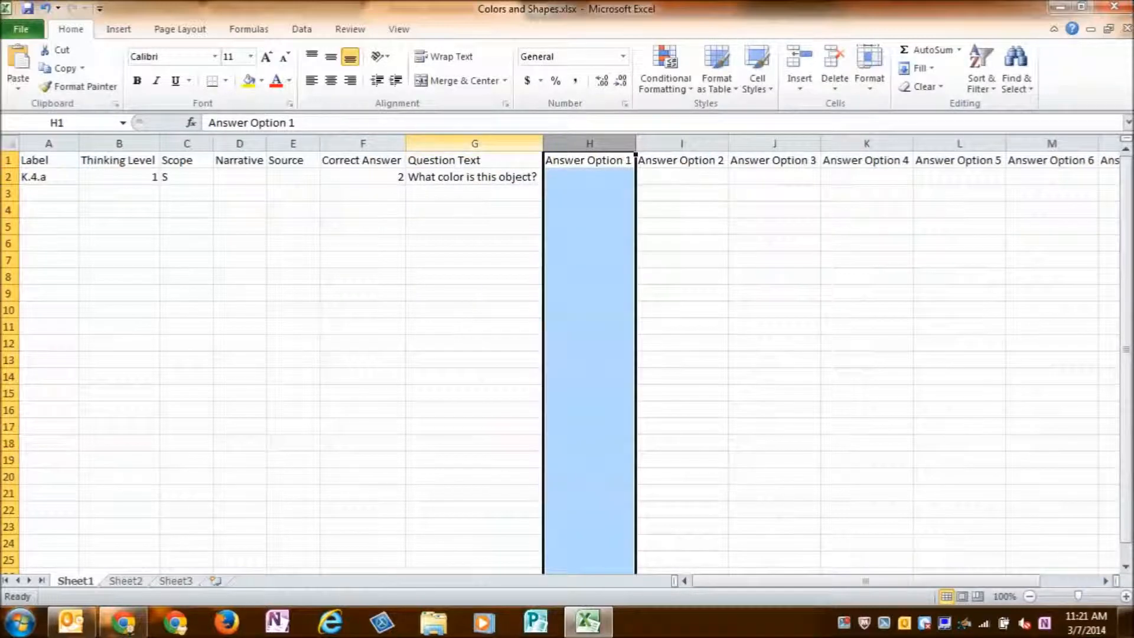
- Enter blue, red, yellow and purple as Answer Options 1 to 4 in row 2
{"action": "left_click", "coordinate": [589, 177]}
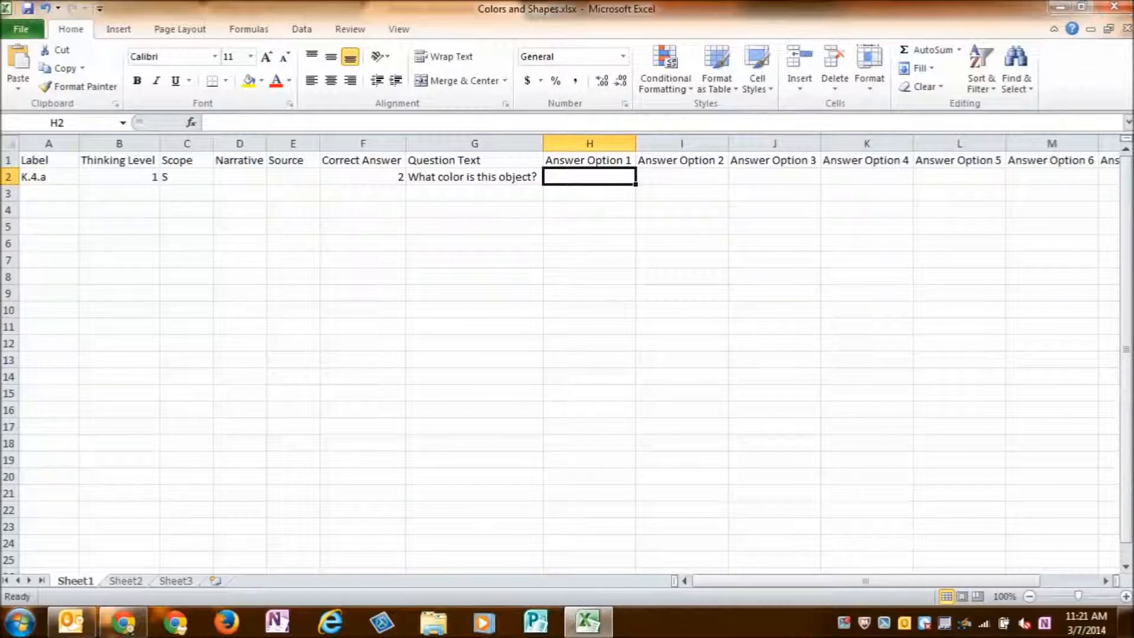
{"action": "type", "text": "blue"}
{"action": "key", "text": "Tab"}
{"action": "type", "text": "red"}
{"action": "key", "text": "Tab"}
{"action": "type", "text": "yellow"}
{"action": "key", "text": "Tab"}
{"action": "type", "text": "purple"}
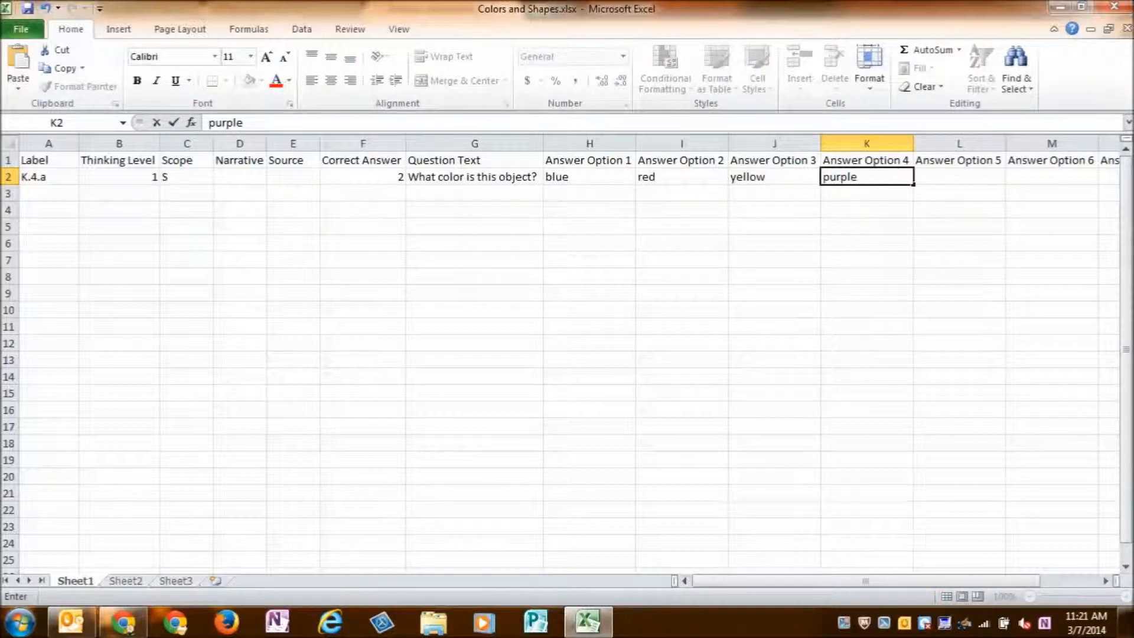
- Append "(insert red square)" to the question text in G2 and fit the Question Text column to the longer text
{"action": "key", "text": "Left"}
{"action": "key", "text": "Left"}
{"action": "key", "text": "Left"}
{"action": "key", "text": "Left"}
{"action": "key", "text": "Left"}
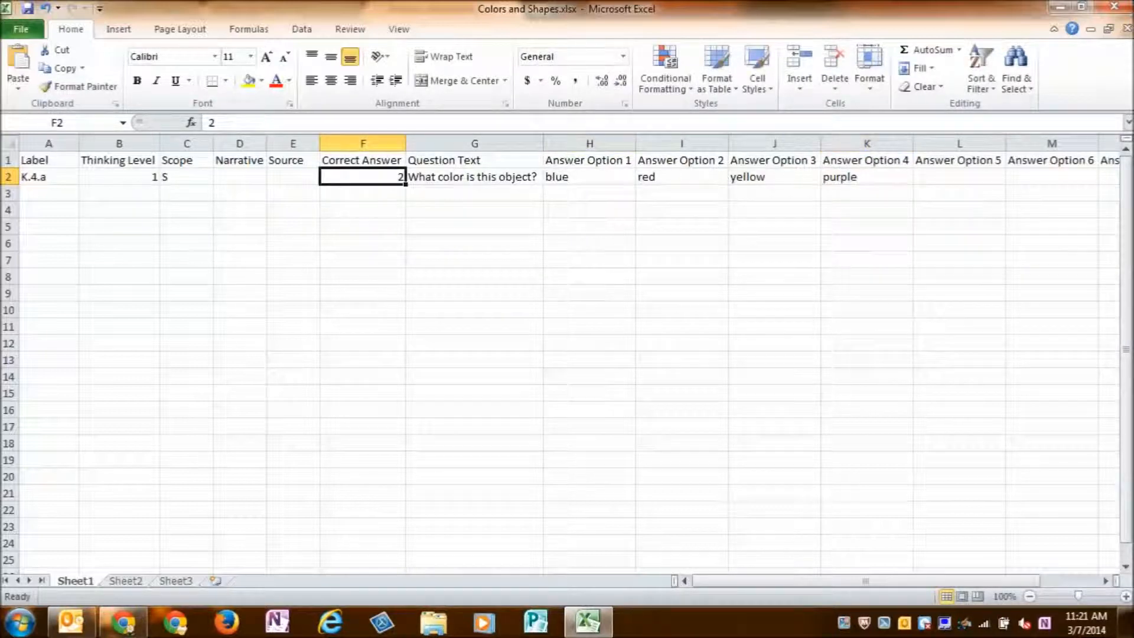
{"action": "key", "text": "Right"}
{"action": "key", "text": "F2"}
{"action": "type", "text": "(insert"}
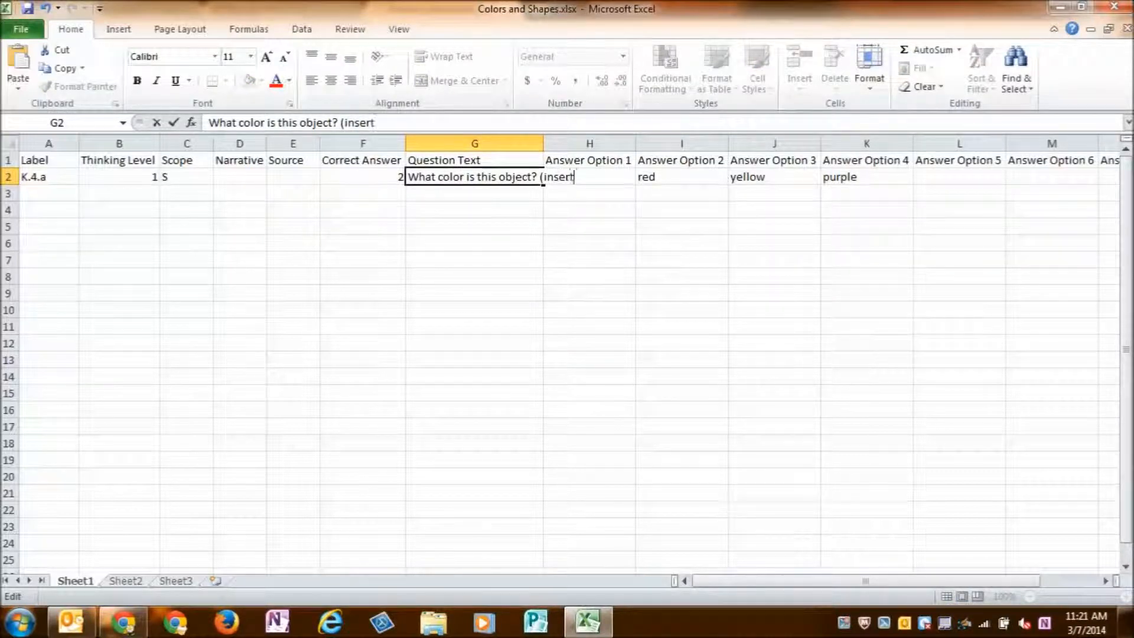
{"action": "type", "text": " red square)"}
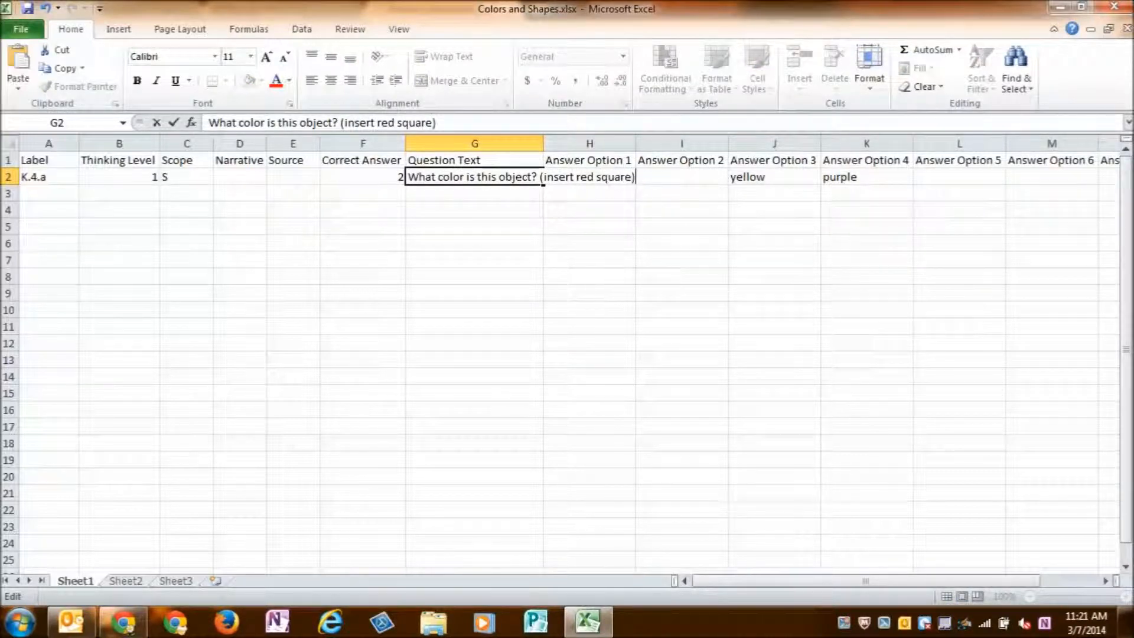
{"action": "double_click", "coordinate": [543, 144]}
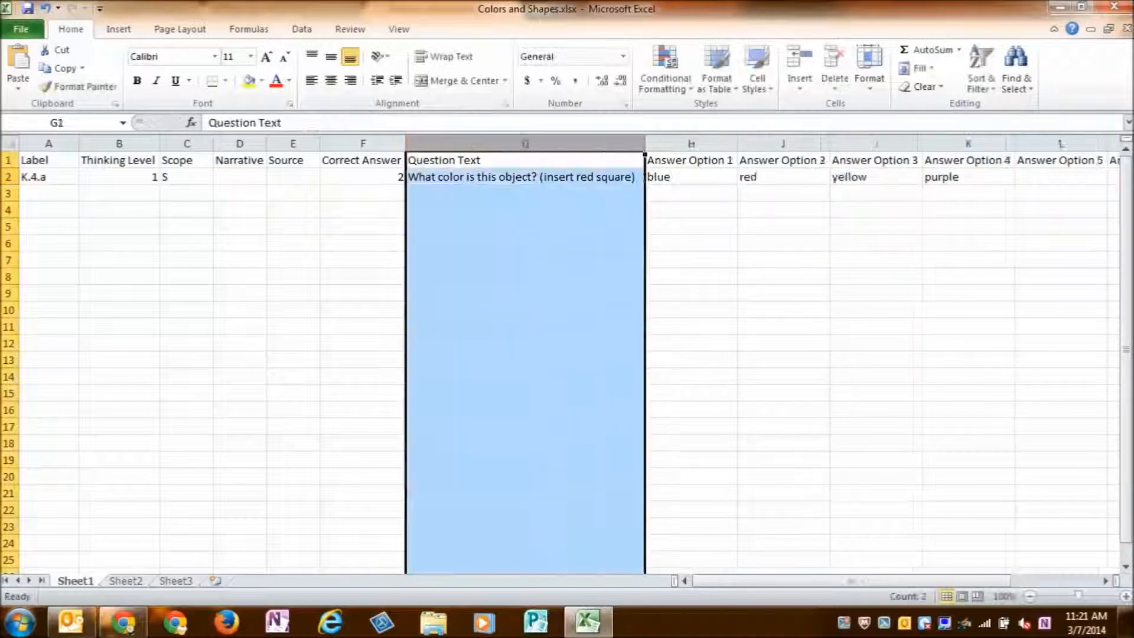
- Examine the first question's answer options in row 2 across to the Answer Option 7 column
{"action": "left_click", "coordinate": [691, 177]}
{"action": "left_click", "coordinate": [784, 178]}
{"action": "key", "text": "Right"}
{"action": "key", "text": "Right"}
{"action": "key", "text": "Right"}
{"action": "key", "text": "Right"}
{"action": "key", "text": "Right"}
{"action": "key", "text": "Right"}
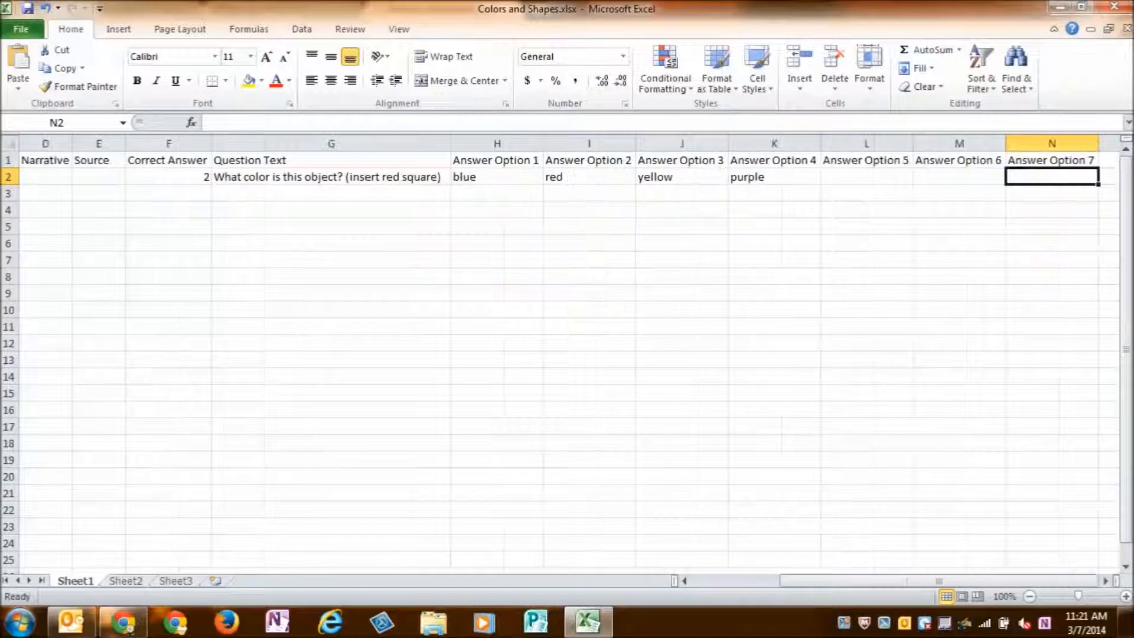
{"action": "key", "text": "Left"}
{"action": "key", "text": "Left"}
{"action": "key", "text": "Left"}
{"action": "key", "text": "Left"}
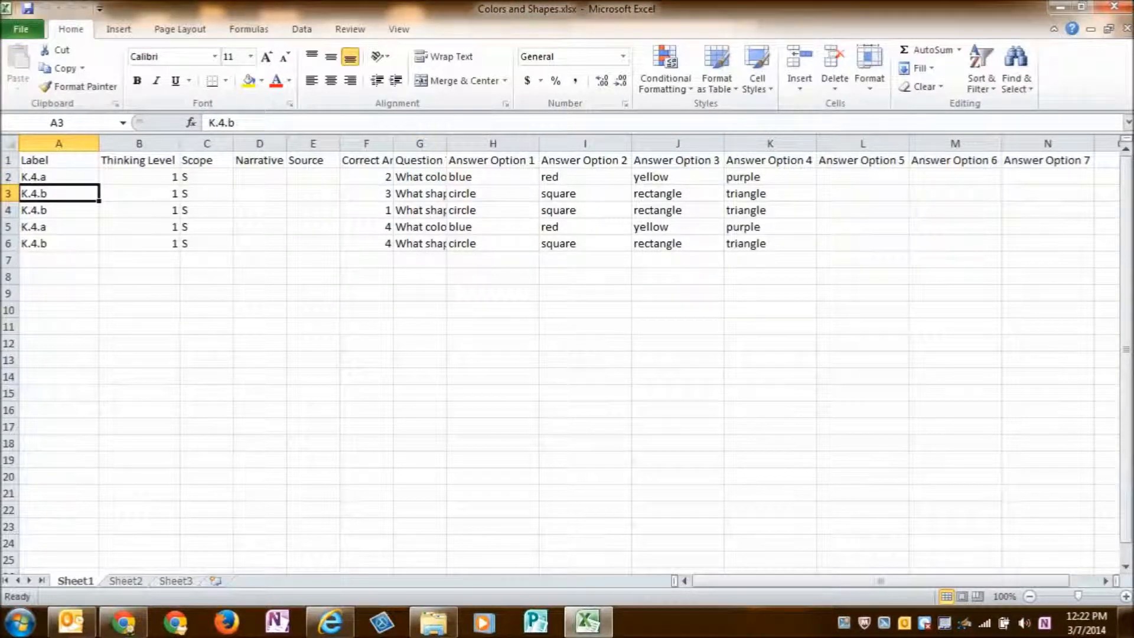
- Fit the Question Text column to its contents, and import Colors and Shapes.xlsx from the Desktop into Horizon's Question Import page in Internet Explorer
{"action": "double_click", "coordinate": [446, 143]}
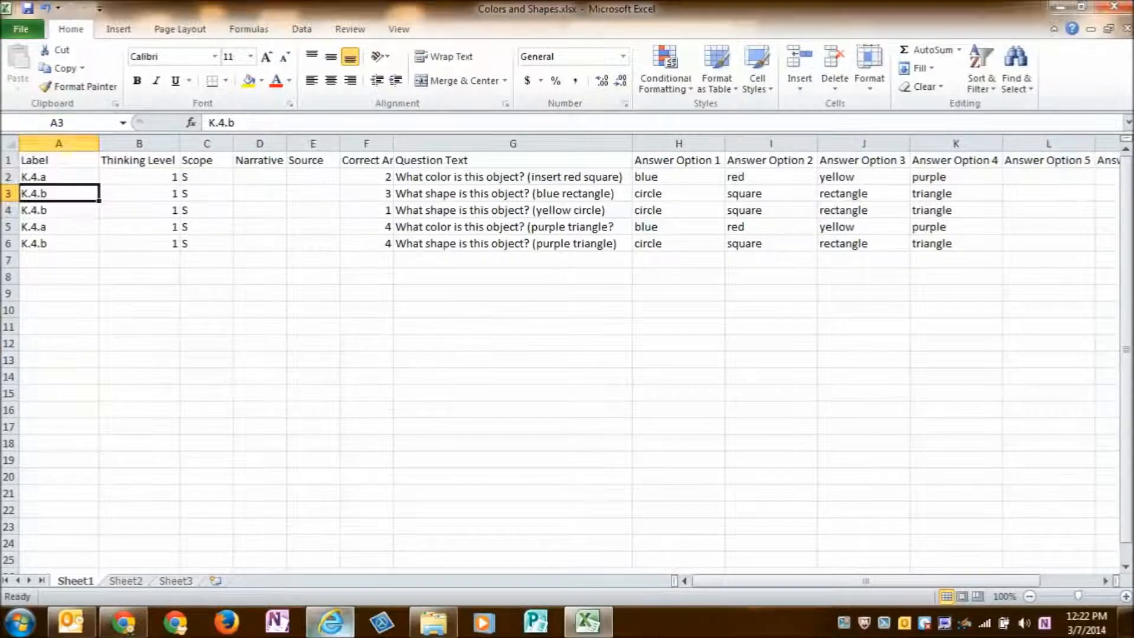
{"action": "left_click", "coordinate": [329, 622]}
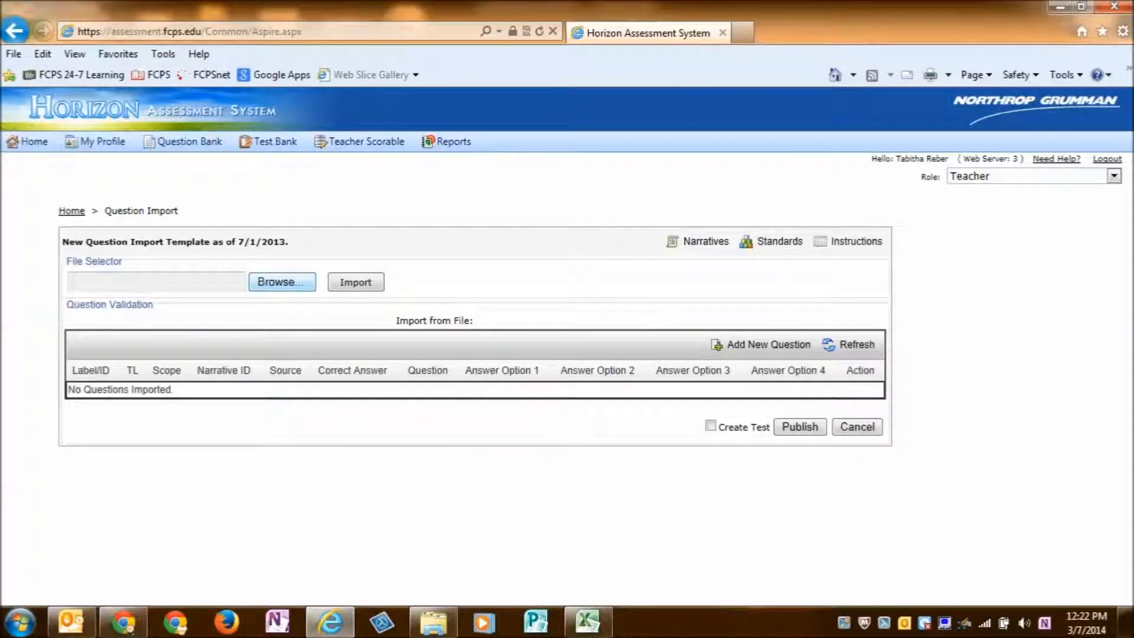
{"action": "left_click", "coordinate": [282, 282]}
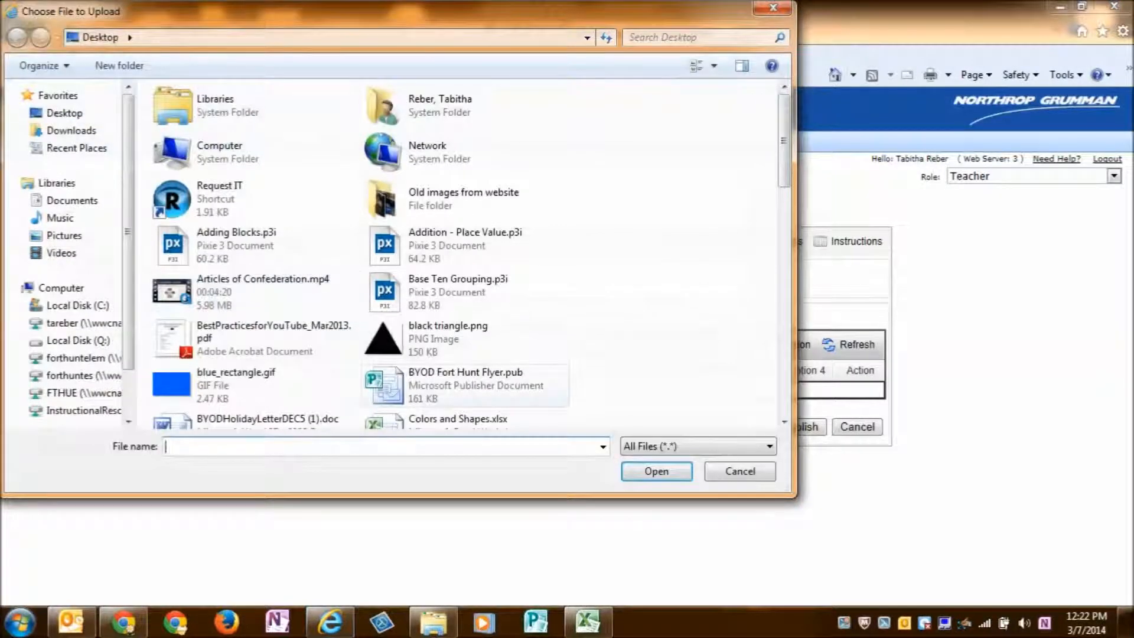
{"action": "double_click", "coordinate": [458, 419]}
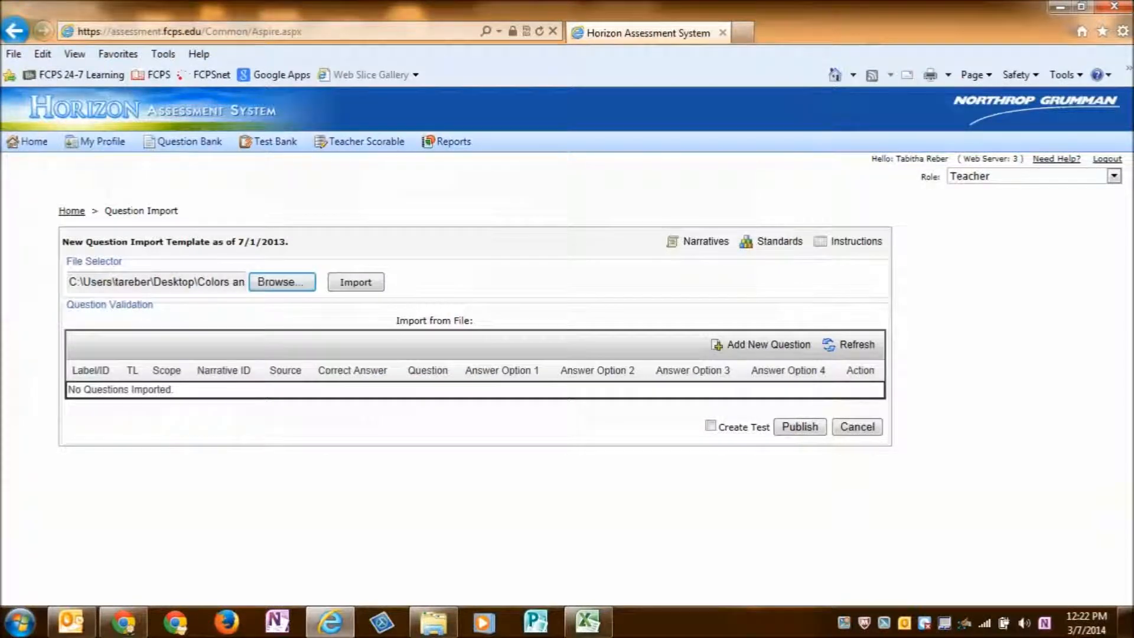
{"action": "left_click", "coordinate": [355, 282]}
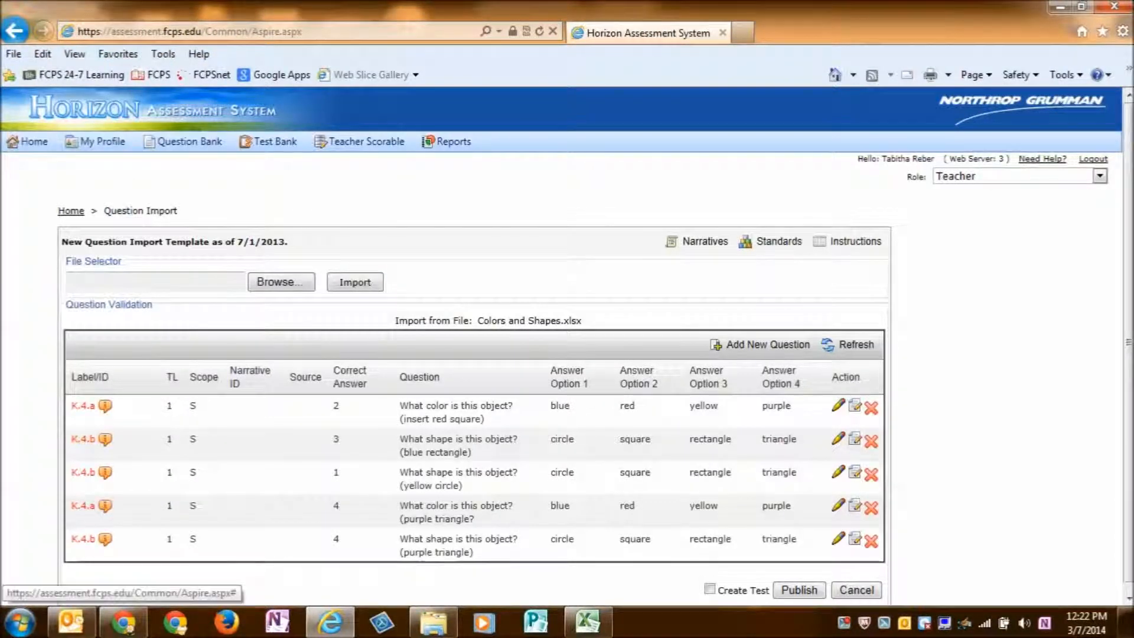
- Match all questions labelled K.4.a to Science, Kindergarten standard SCI.K.4.a.1, identify and name six basic colors and black and white
{"action": "scroll", "coordinate": [567, 346], "scroll_direction": "down", "scroll_amount": 1}
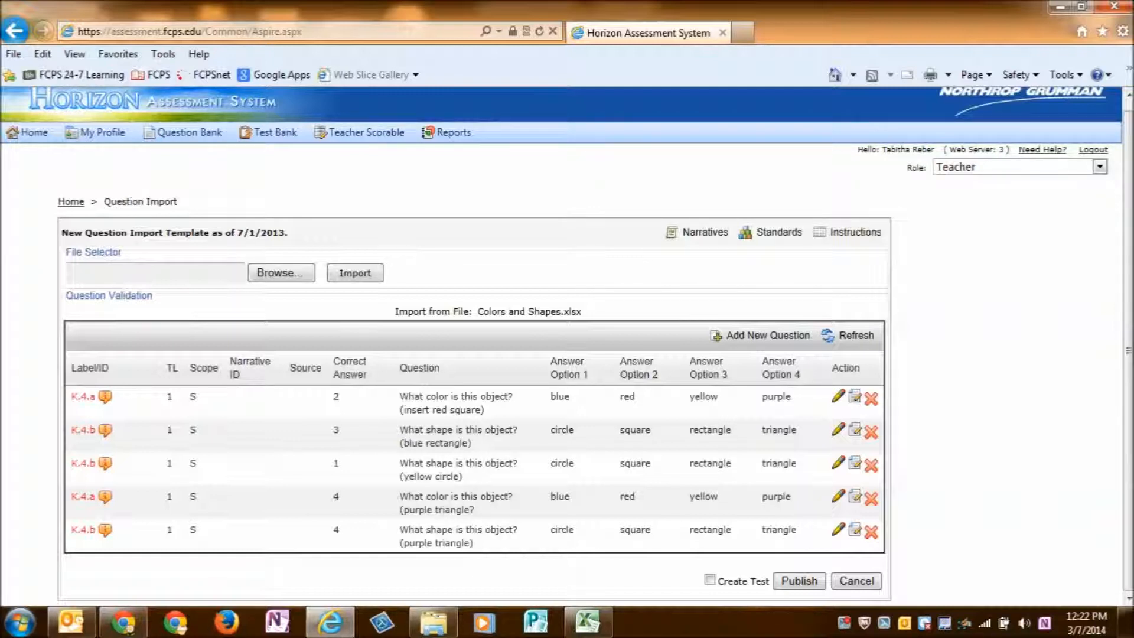
{"action": "left_click", "coordinate": [105, 396]}
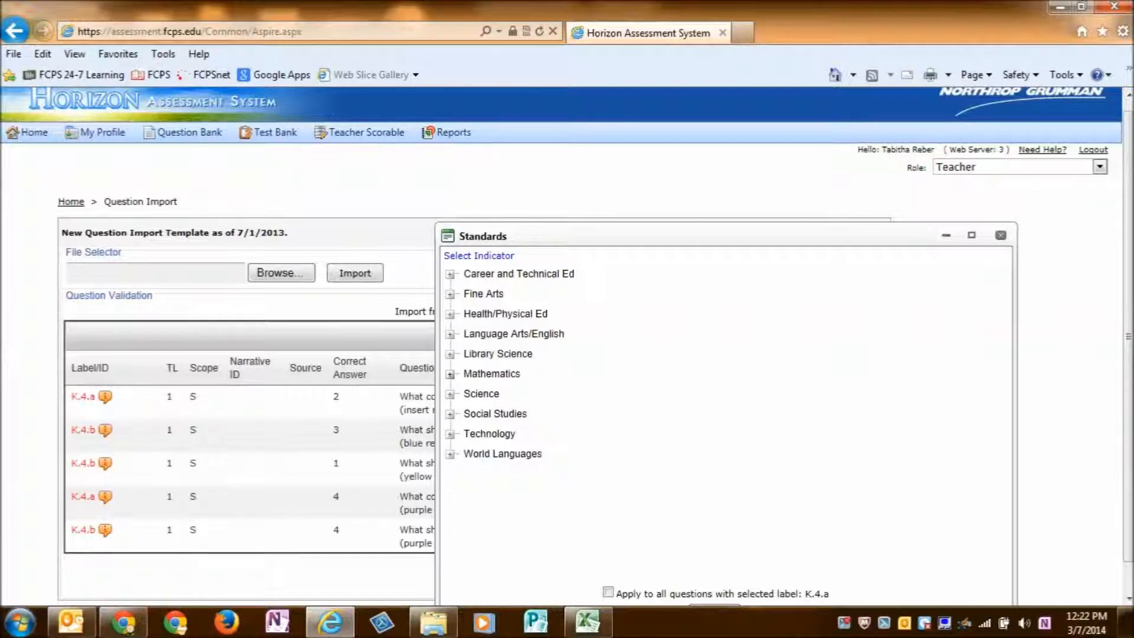
{"action": "left_click", "coordinate": [450, 394]}
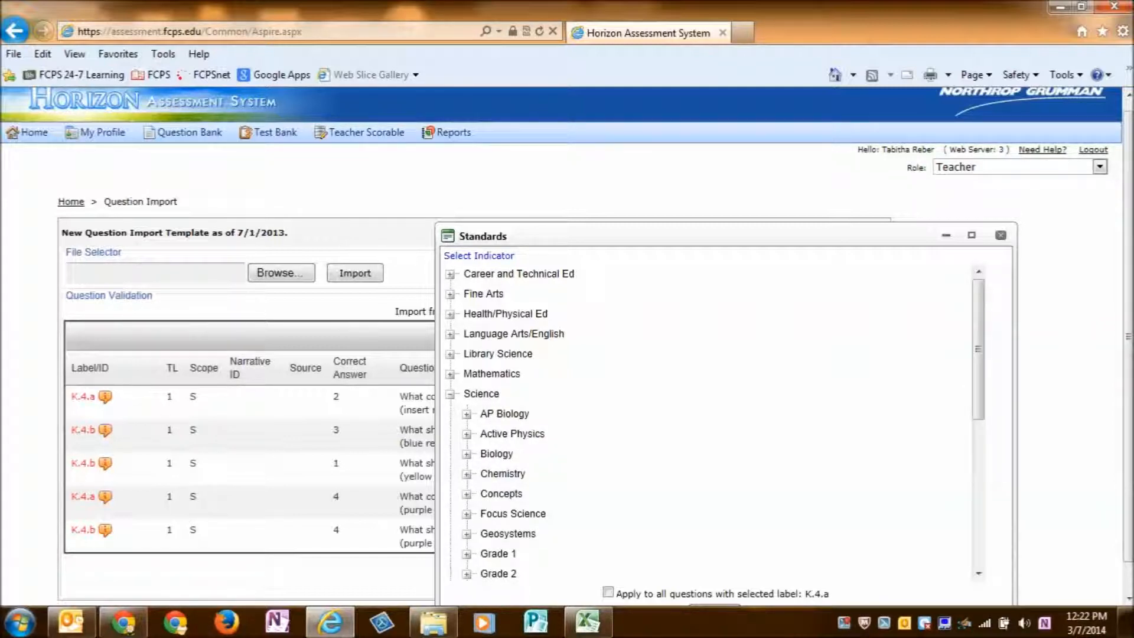
{"action": "scroll", "coordinate": [709, 413], "scroll_direction": "down", "scroll_amount": 5}
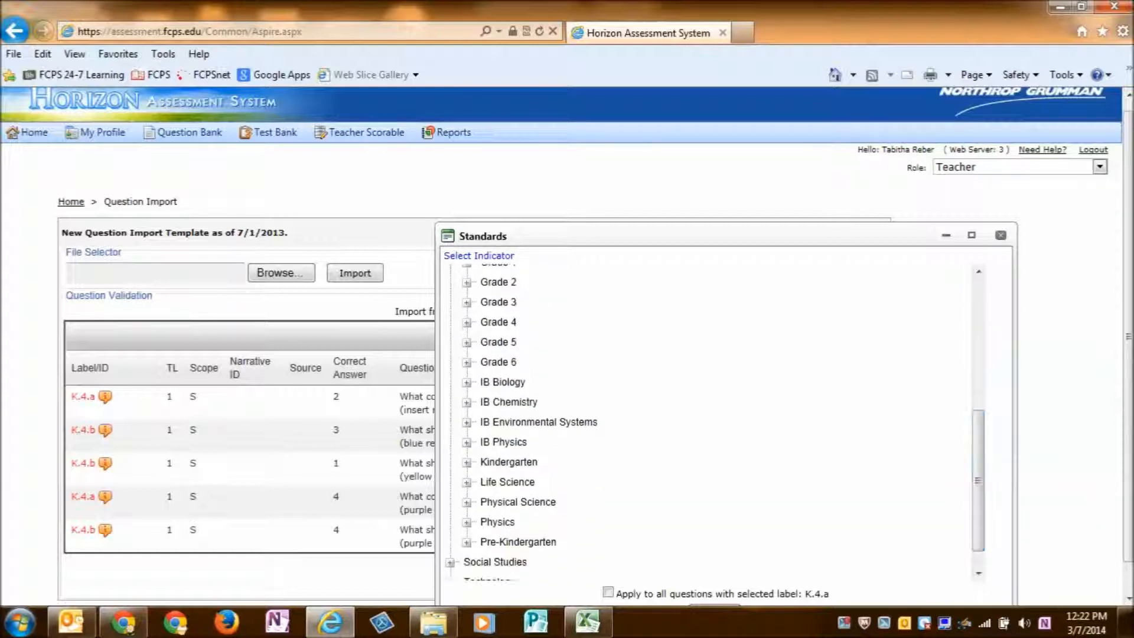
{"action": "left_click", "coordinate": [467, 462]}
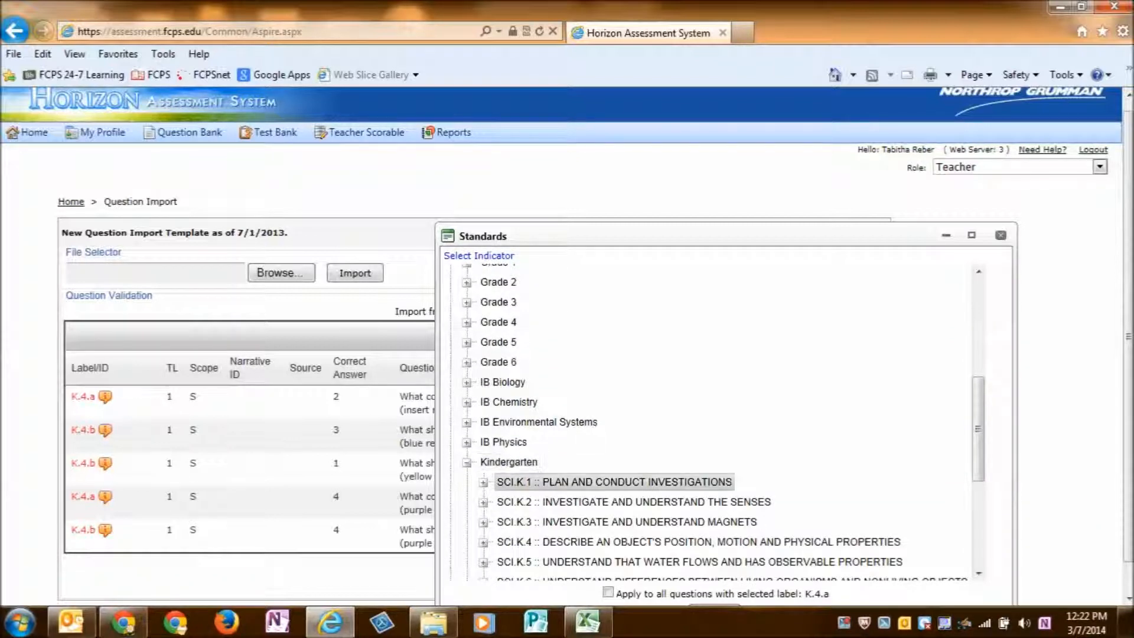
{"action": "left_click", "coordinate": [484, 542]}
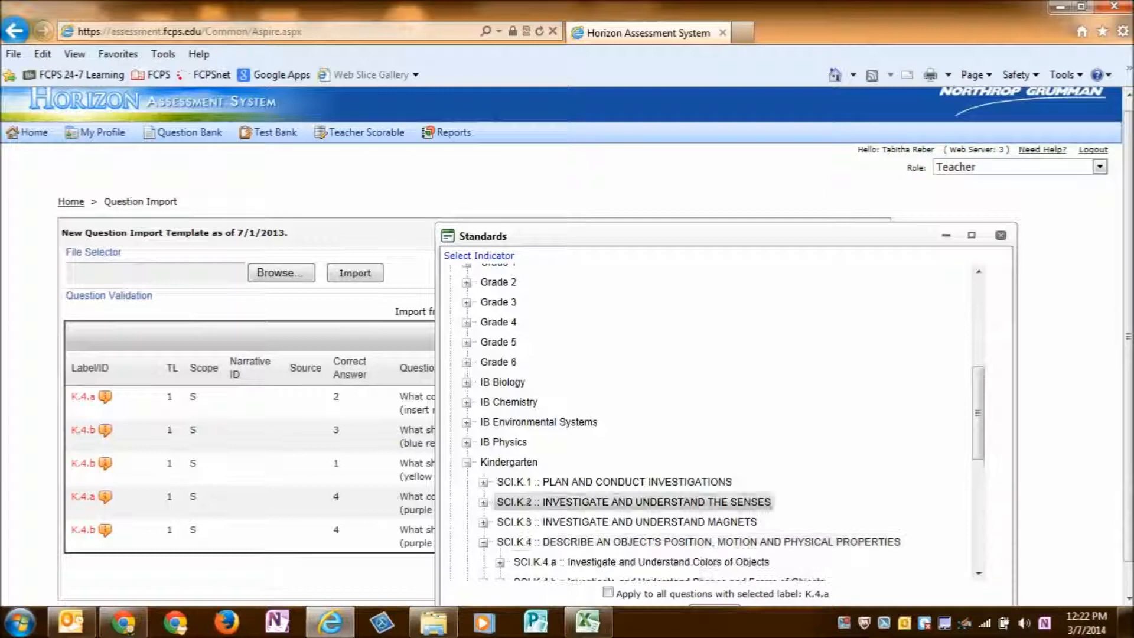
{"action": "left_click_drag", "start_coordinate": [979, 422], "coordinate": [978, 479]}
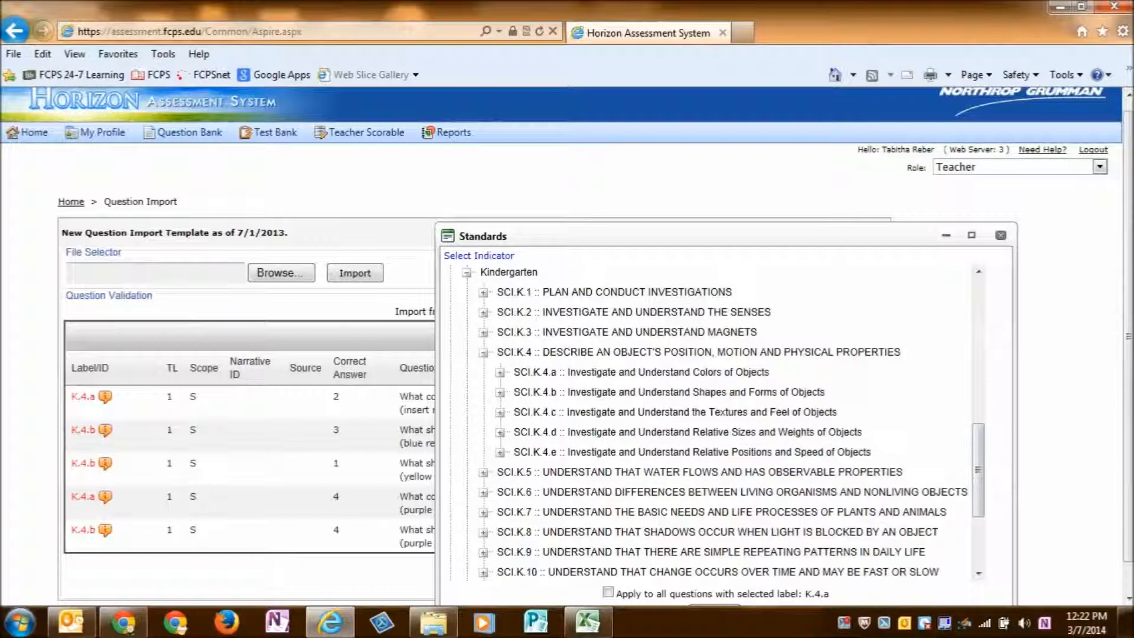
{"action": "left_click", "coordinate": [642, 372]}
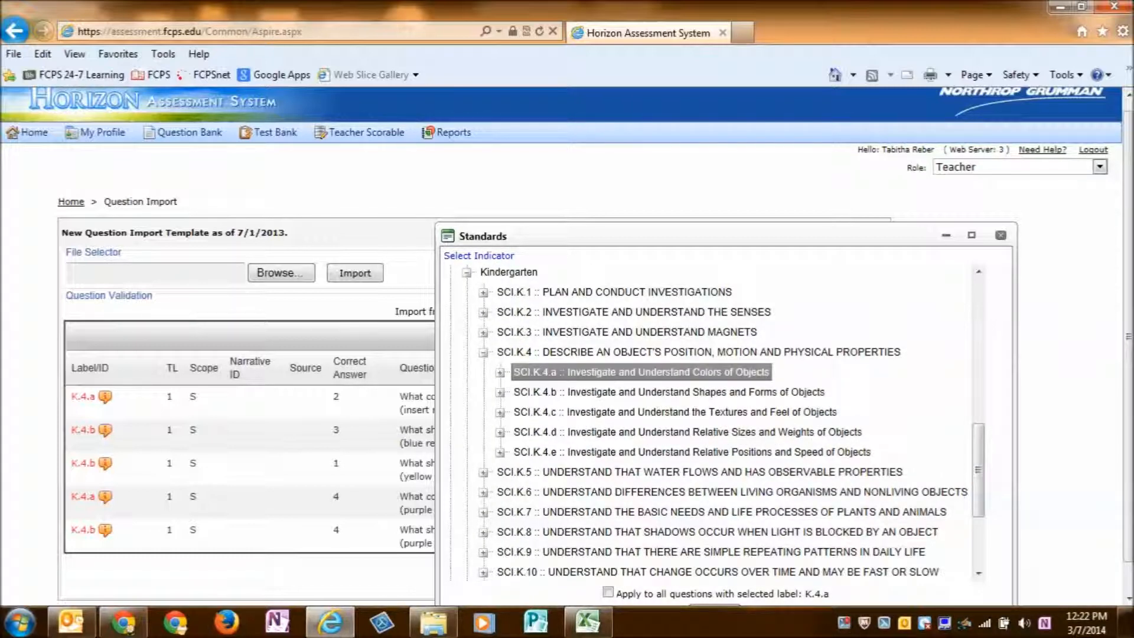
{"action": "left_click", "coordinate": [500, 372]}
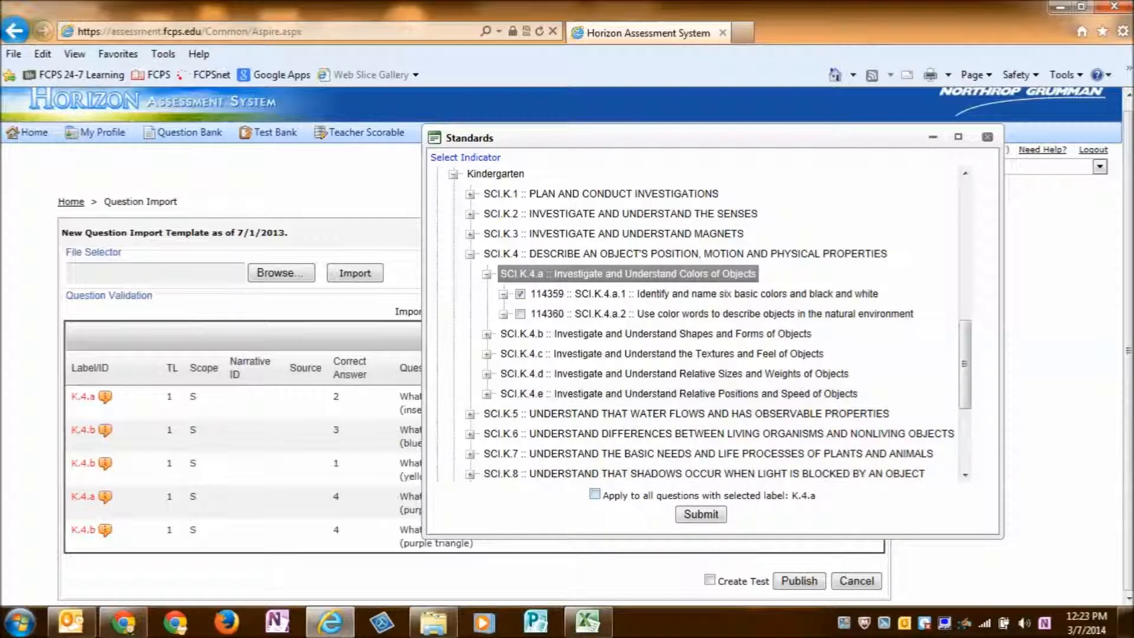
{"action": "left_click", "coordinate": [594, 493]}
{"action": "left_click", "coordinate": [701, 513]}
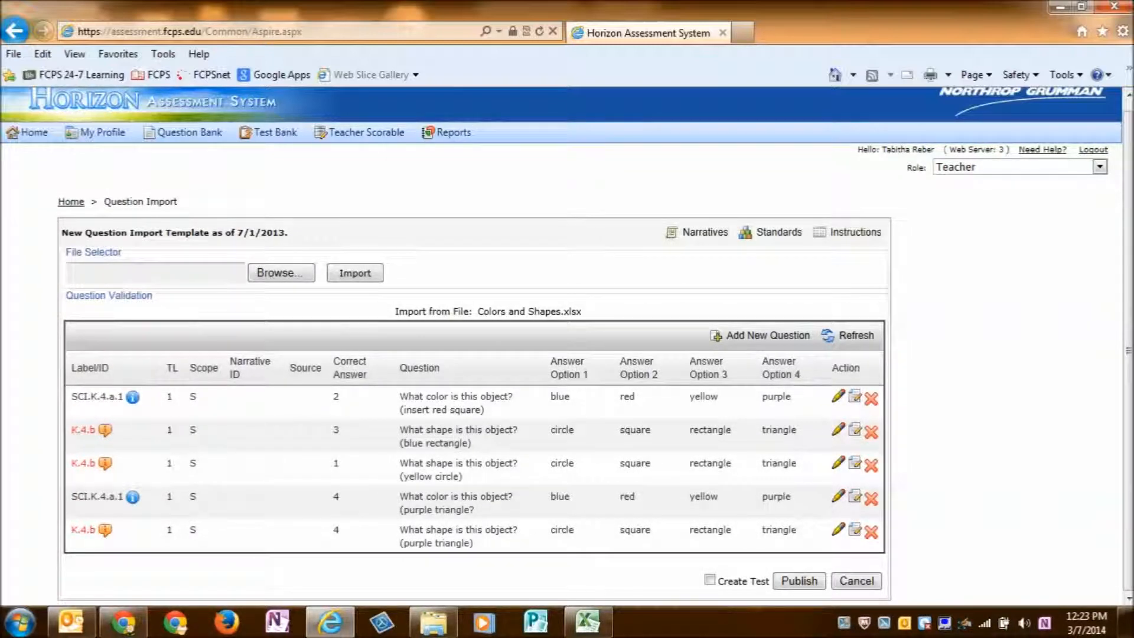
- Match all questions labelled K.4.b to Science, Kindergarten standard SCI.K.4.b.1, identify and name a circle, triangle, square, and rectangle
{"action": "left_click", "coordinate": [106, 430]}
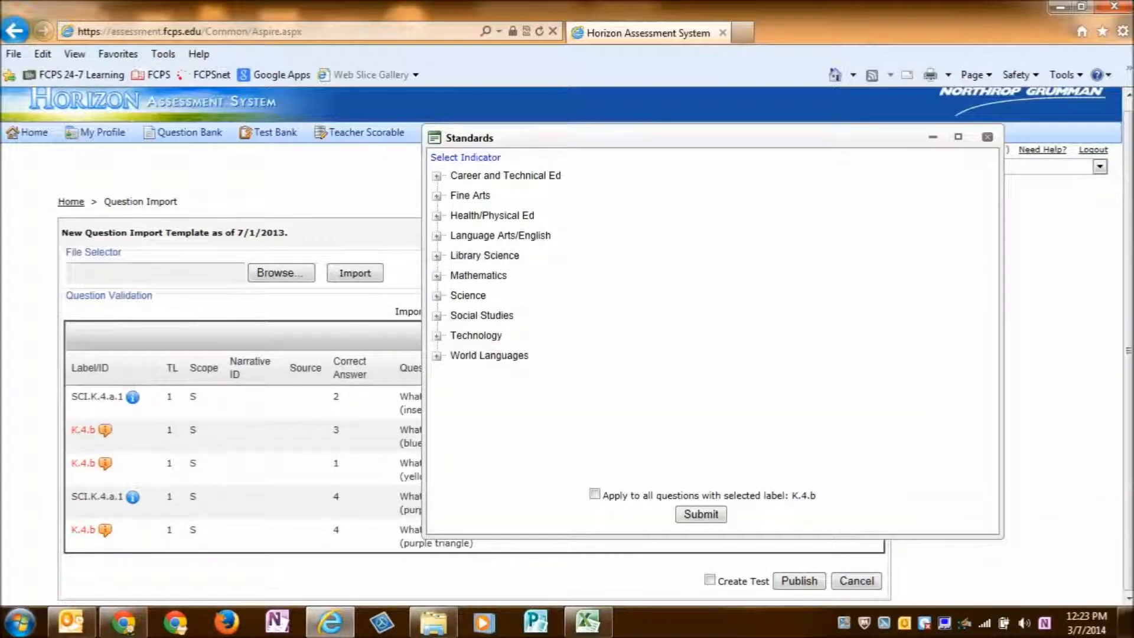
{"action": "left_click", "coordinate": [437, 296]}
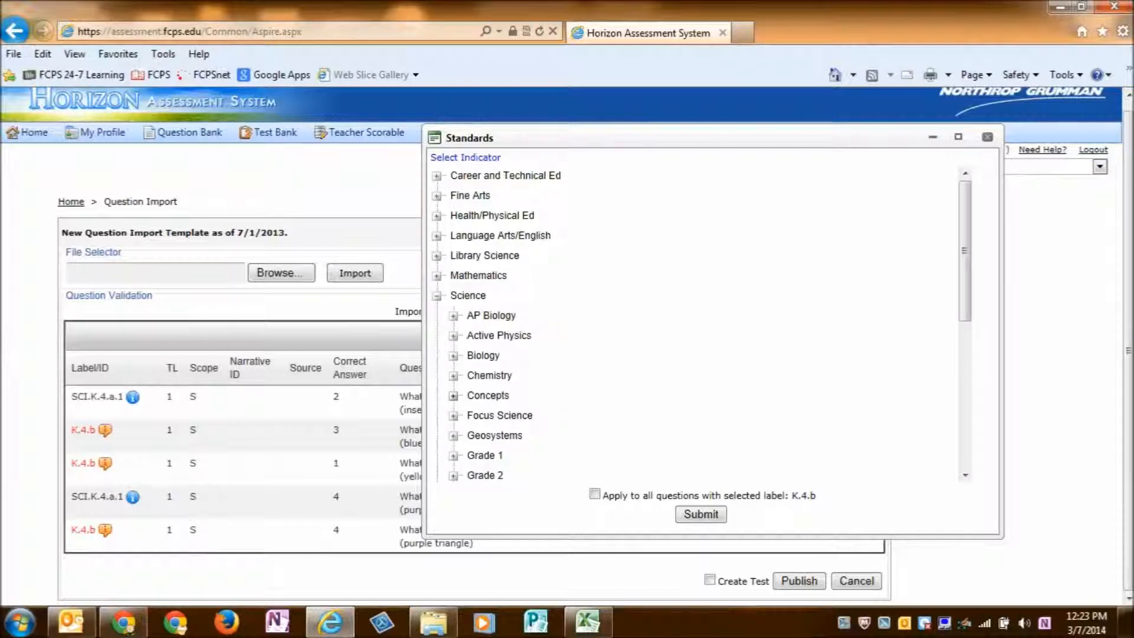
{"action": "scroll", "coordinate": [697, 325], "scroll_direction": "down", "scroll_amount": 5}
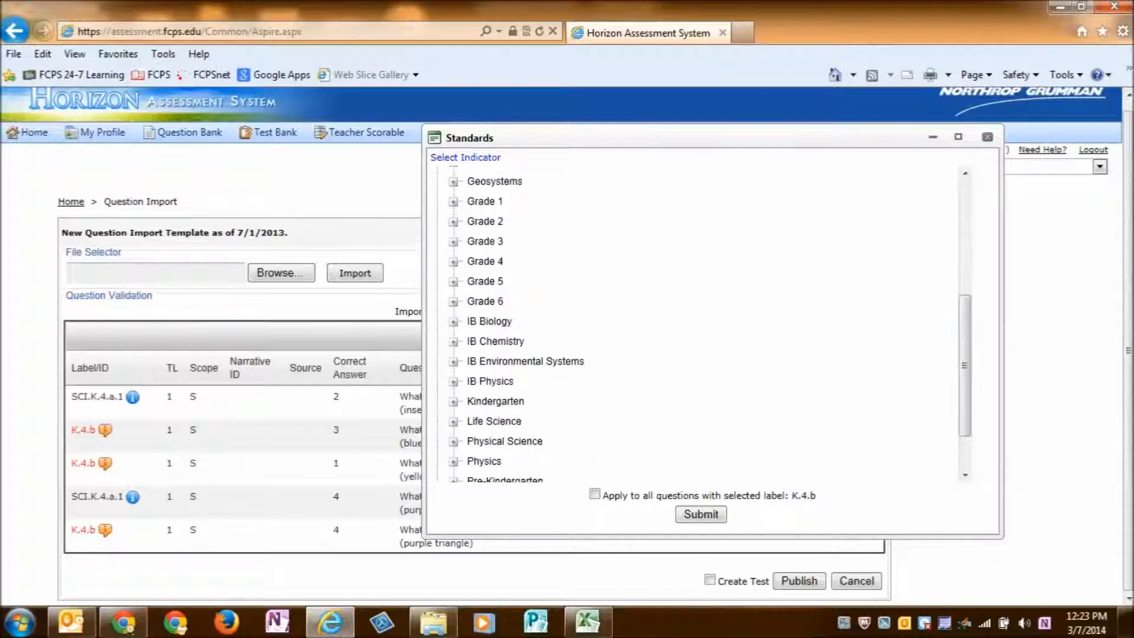
{"action": "left_click", "coordinate": [453, 402]}
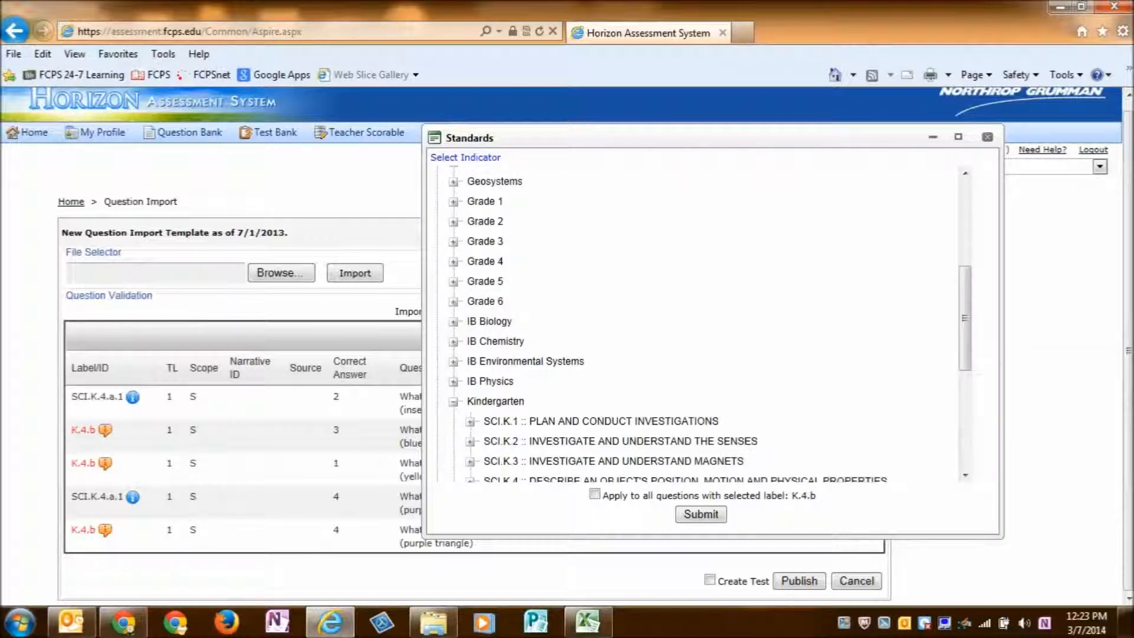
{"action": "scroll", "coordinate": [697, 325], "scroll_direction": "down", "scroll_amount": 3}
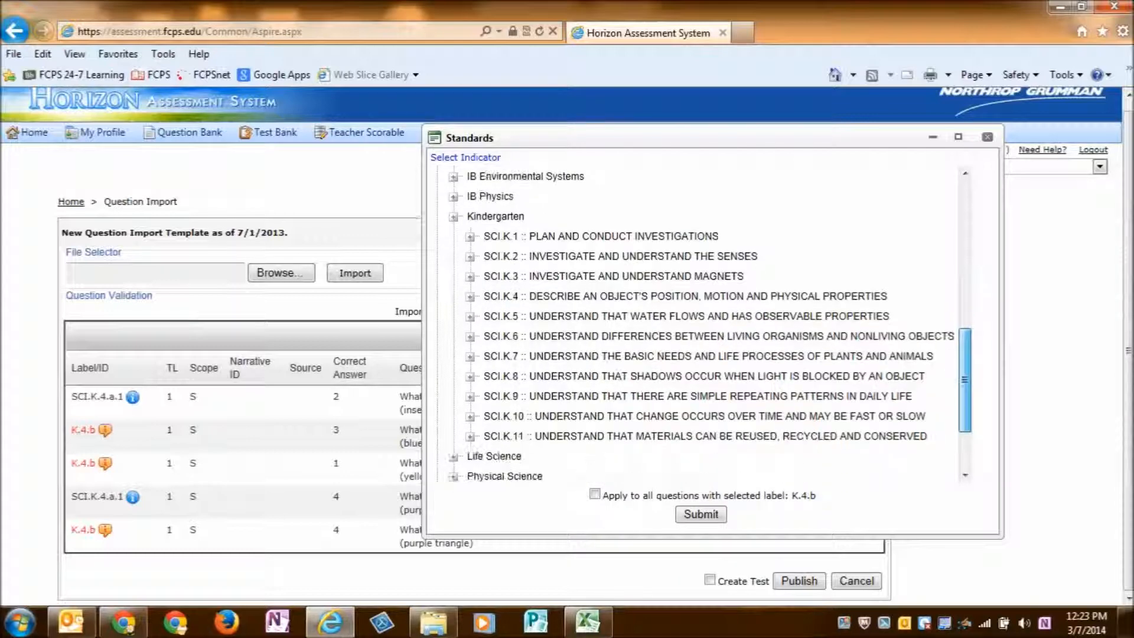
{"action": "left_click", "coordinate": [471, 297]}
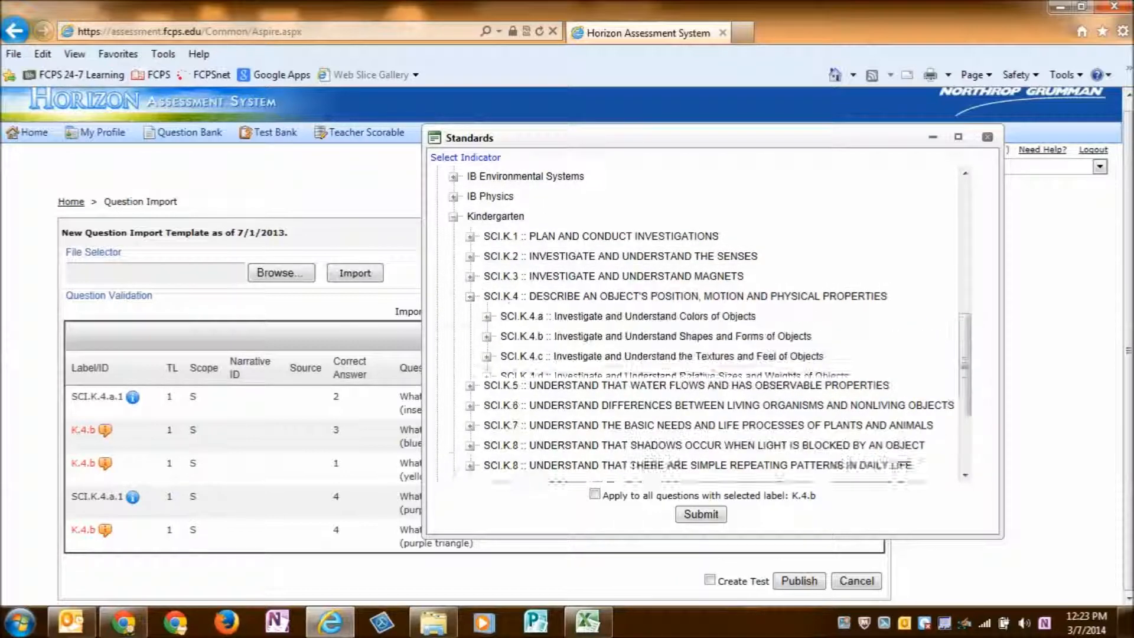
{"action": "left_click", "coordinate": [487, 337]}
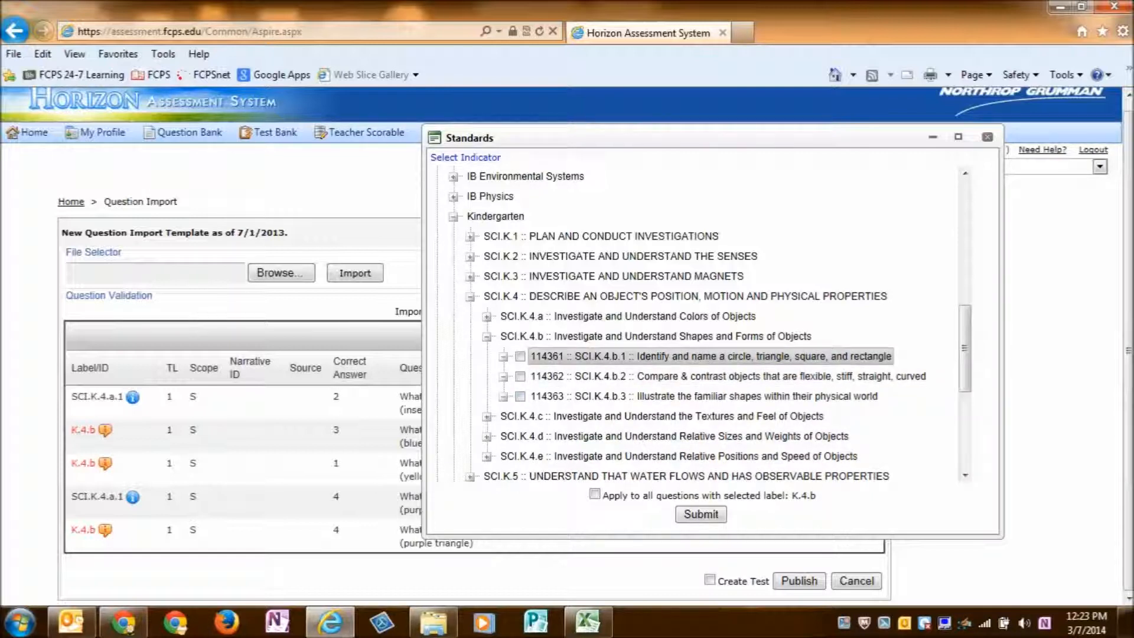
{"action": "left_click", "coordinate": [521, 356]}
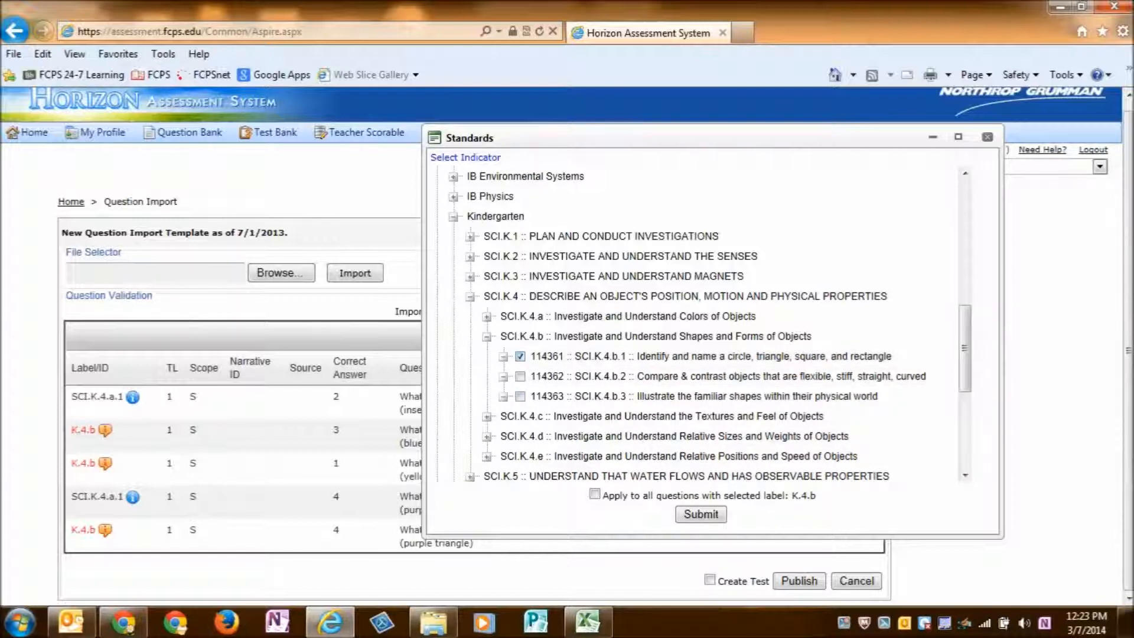
{"action": "left_click", "coordinate": [594, 494]}
{"action": "left_click", "coordinate": [701, 513]}
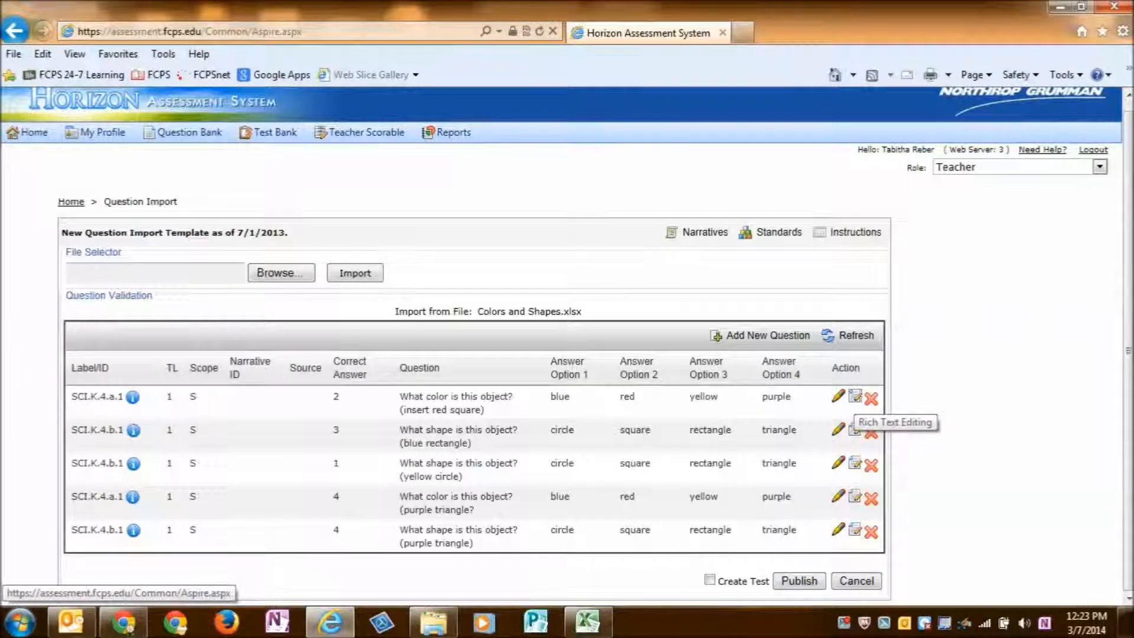
- Open the first question for rich text editing, allow EditLive to run, and delete "(insert red square)" from the question text
{"action": "left_click", "coordinate": [854, 397]}
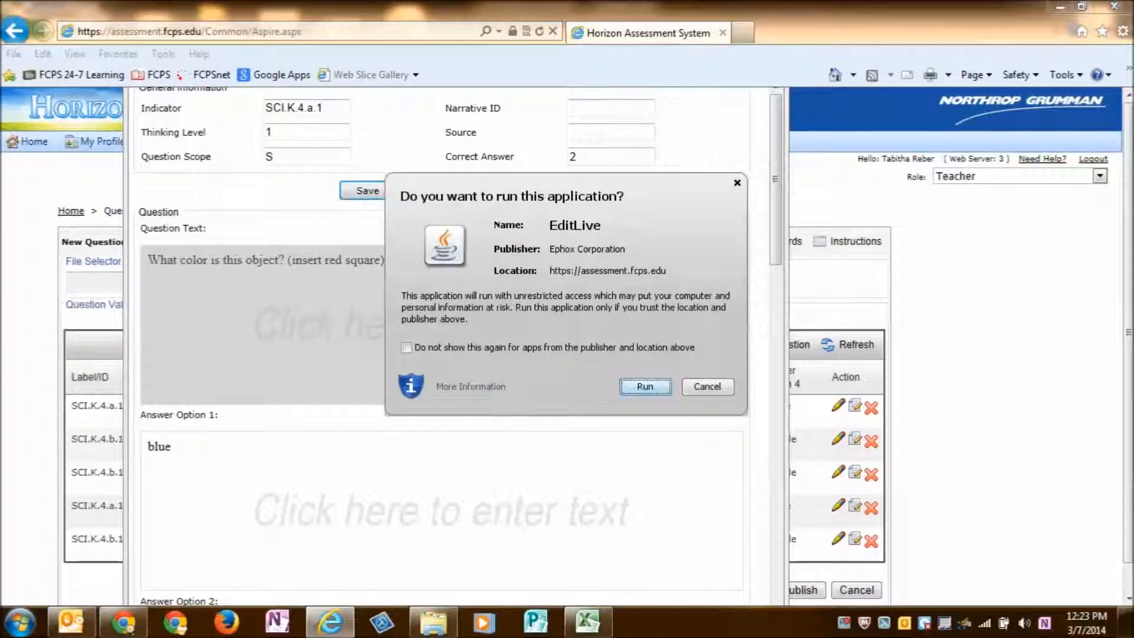
{"action": "left_click", "coordinate": [645, 386]}
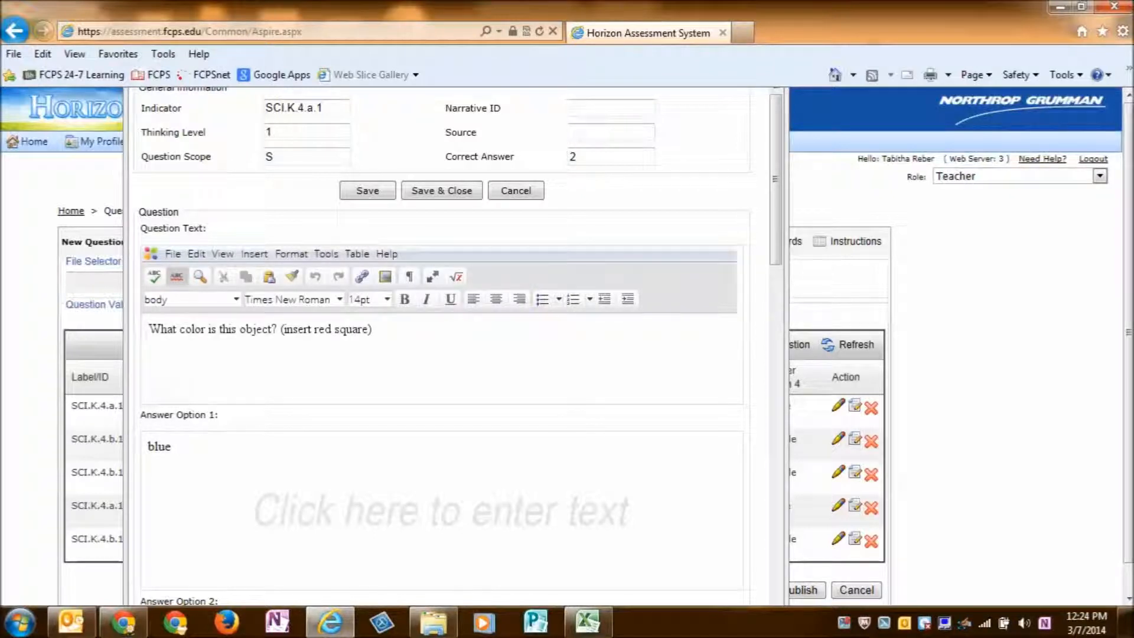
{"action": "key", "text": "BackSpace"}
{"action": "key", "text": "BackSpace"}
{"action": "key", "text": "BackSpace"}
{"action": "key", "text": "BackSpace"}
{"action": "key", "text": "BackSpace"}
{"action": "key", "text": "BackSpace"}
{"action": "key", "text": "BackSpace"}
{"action": "key", "text": "BackSpace"}
{"action": "key", "text": "BackSpace"}
{"action": "key", "text": "BackSpace"}
{"action": "key", "text": "BackSpace"}
{"action": "key", "text": "BackSpace"}
{"action": "key", "text": "BackSpace"}
{"action": "key", "text": "BackSpace"}
{"action": "key", "text": "BackSpace"}
{"action": "key", "text": "BackSpace"}
{"action": "key", "text": "BackSpace"}
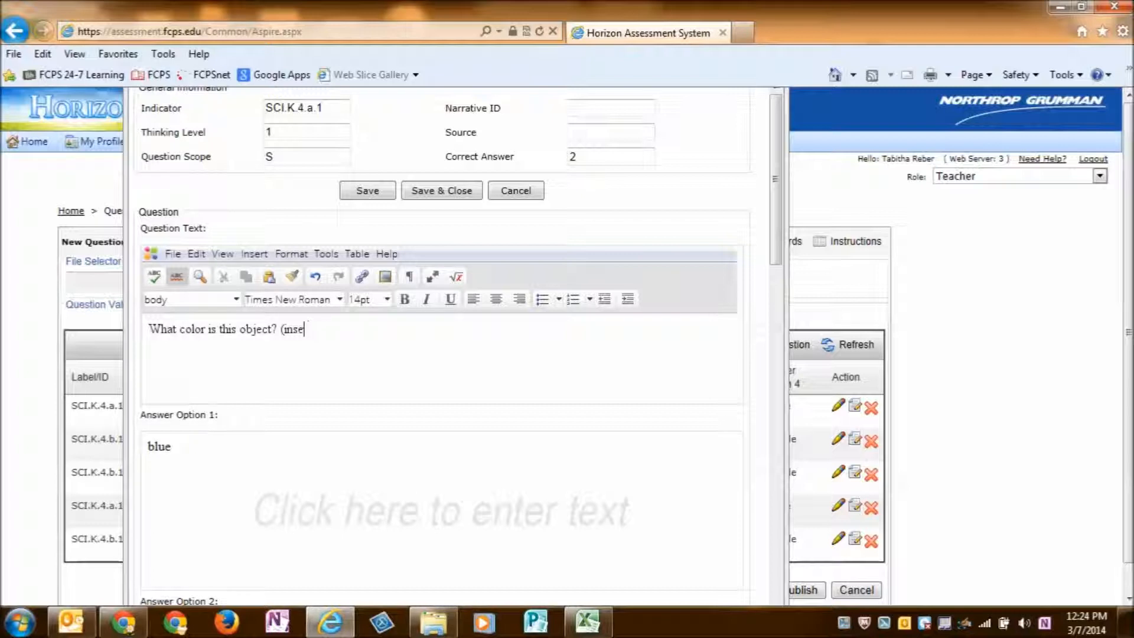
{"action": "key", "text": "BackSpace"}
{"action": "key", "text": "BackSpace"}
{"action": "key", "text": "BackSpace"}
- Insert the image red square.gif from the Desktop on a new line below the question text
{"action": "key", "text": "Return"}
{"action": "left_click", "coordinate": [385, 277]}
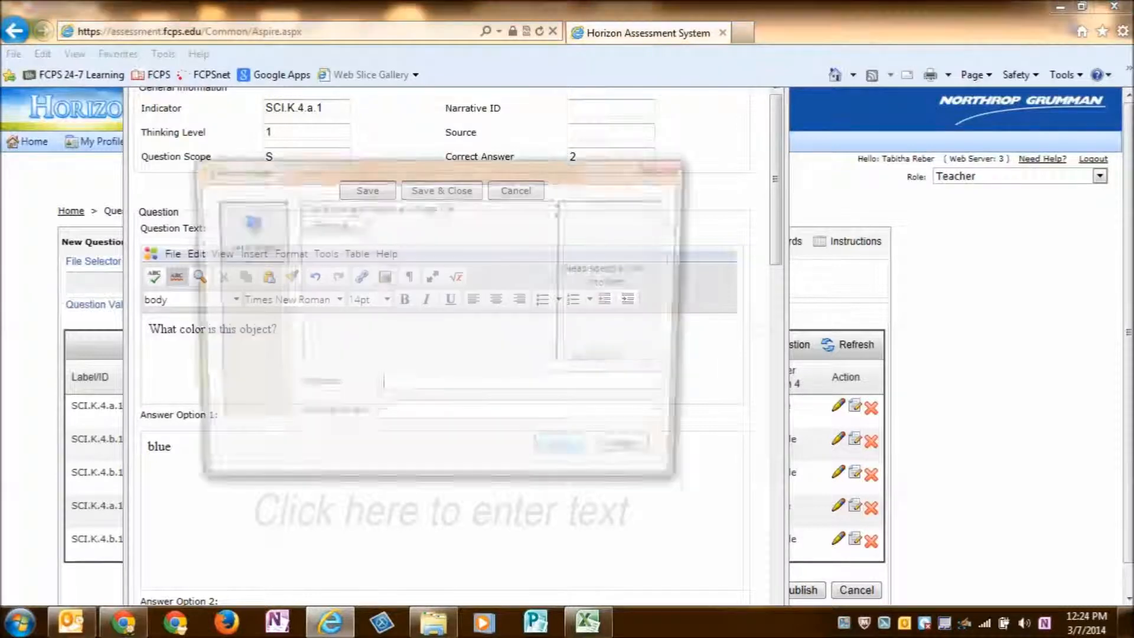
{"action": "left_click", "coordinate": [329, 224]}
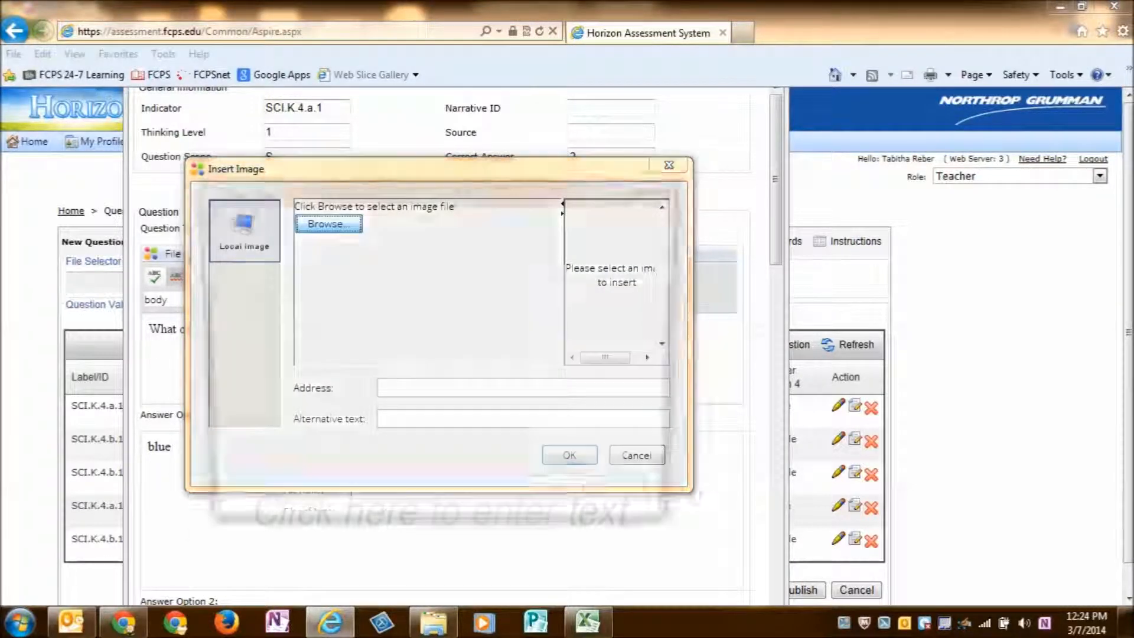
{"action": "left_click", "coordinate": [239, 319]}
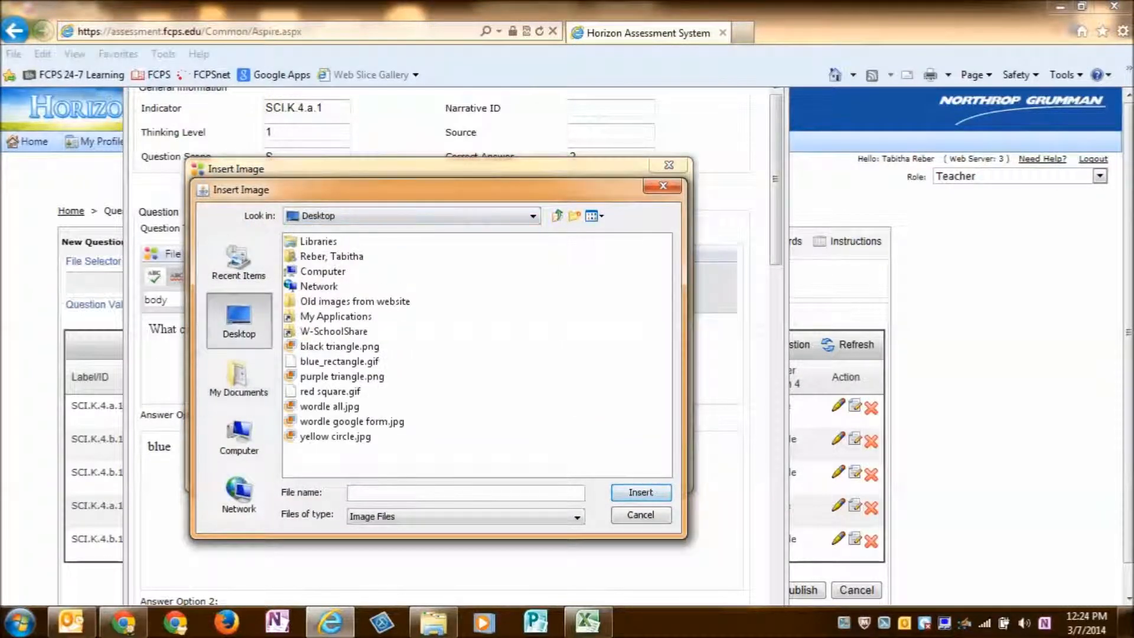
{"action": "double_click", "coordinate": [330, 391]}
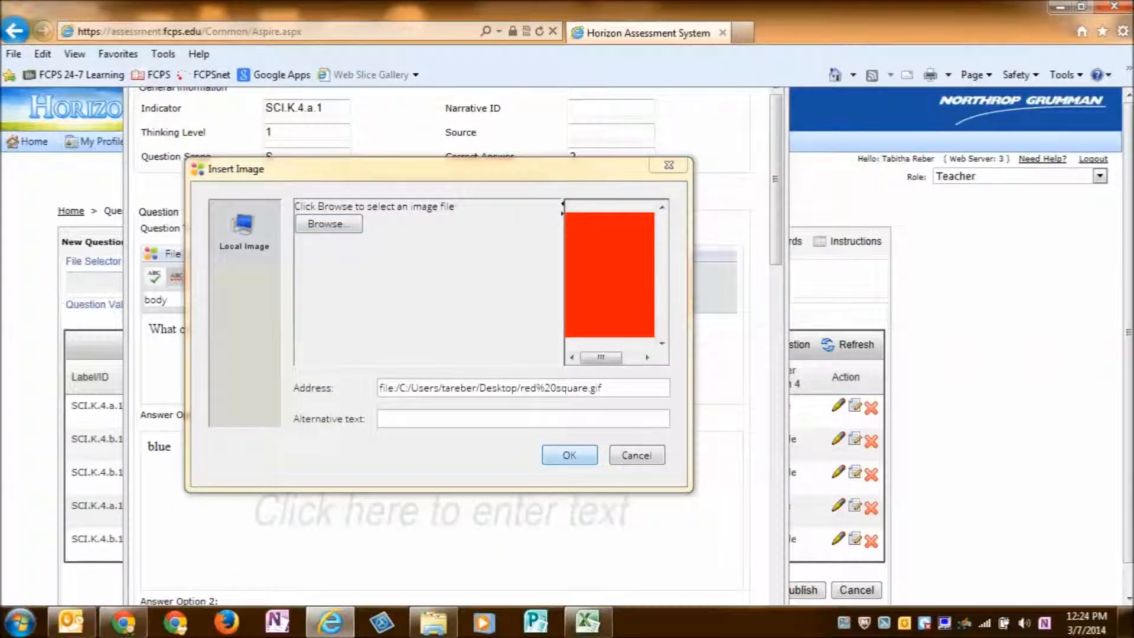
{"action": "key", "text": "Return"}
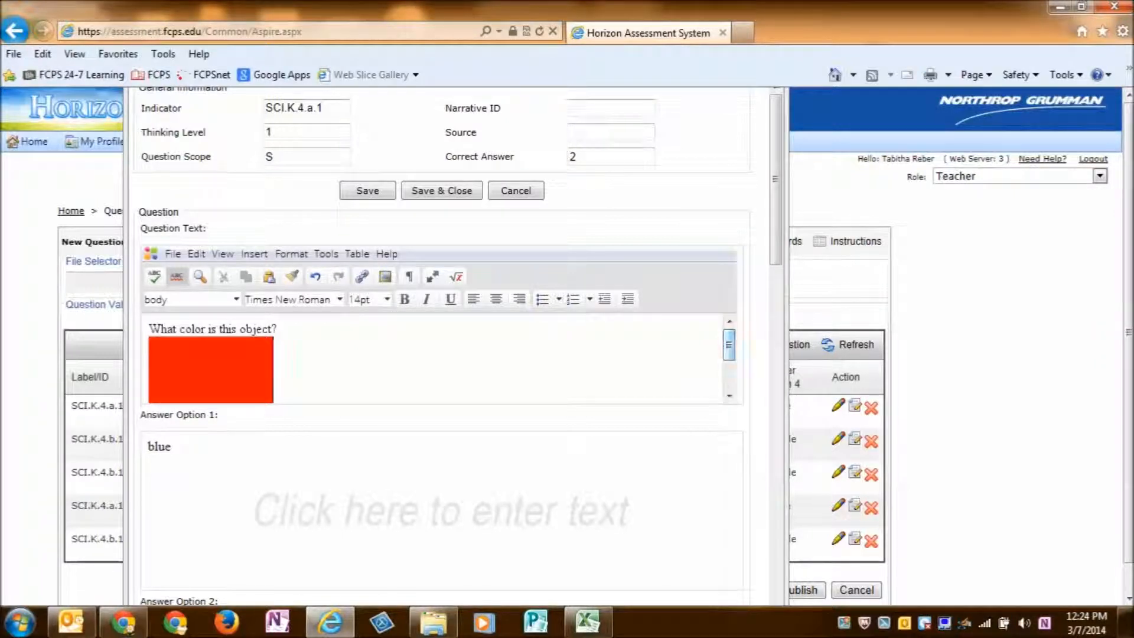
- Review the first question's answer options, then save the question and close its editor
{"action": "left_click", "coordinate": [776, 179]}
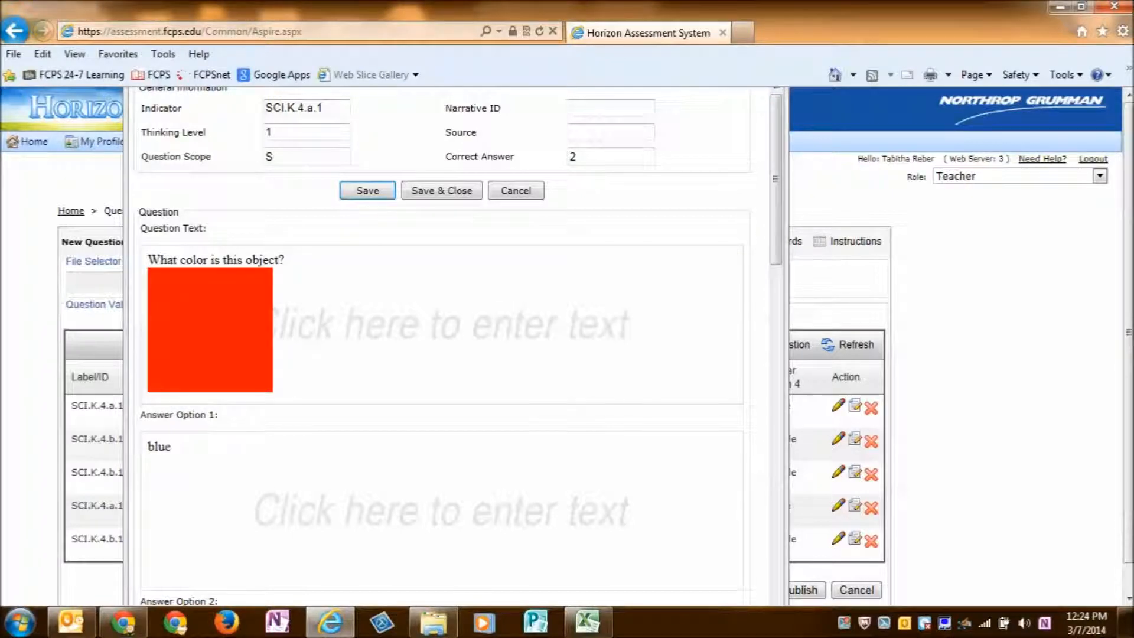
{"action": "left_click_drag", "start_coordinate": [776, 179], "coordinate": [777, 194]}
{"action": "scroll", "coordinate": [443, 342], "scroll_direction": "down", "scroll_amount": 10}
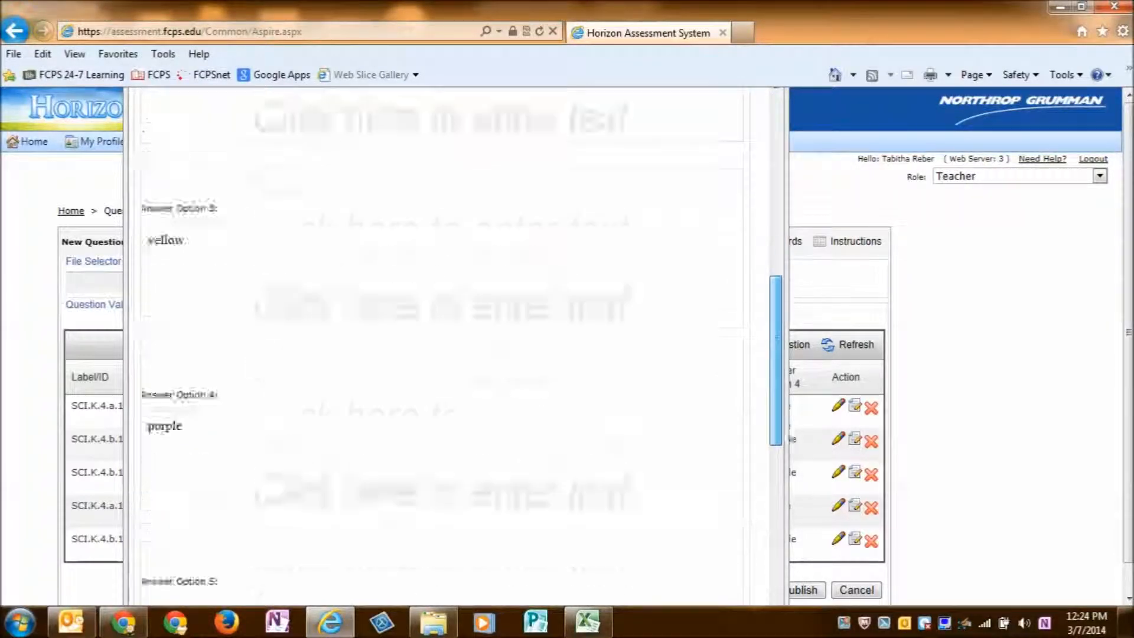
{"action": "scroll", "coordinate": [443, 342], "scroll_direction": "up", "scroll_amount": 12}
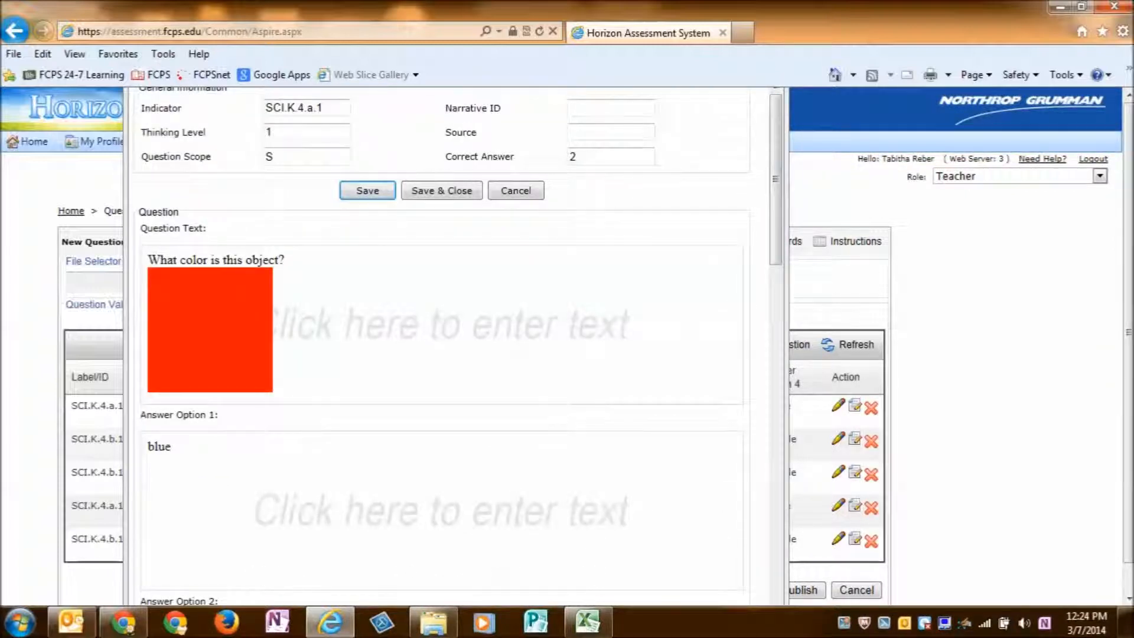
{"action": "left_click", "coordinate": [442, 190]}
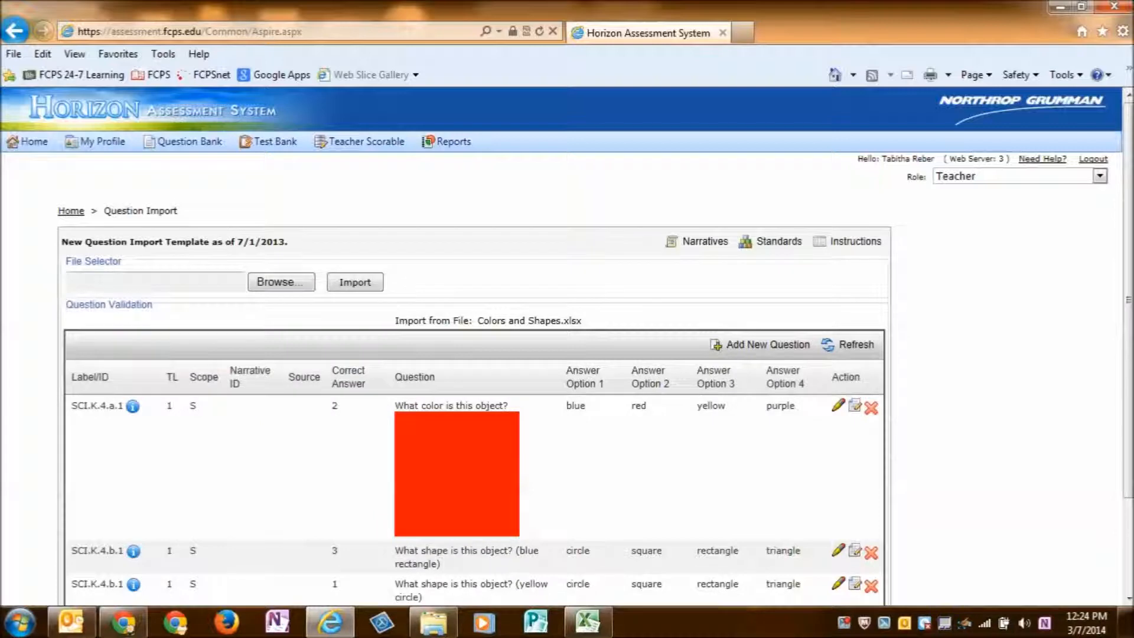
- Make the word "shape" bold in the question text above the blue rectangle
{"action": "scroll", "coordinate": [567, 355], "scroll_direction": "down", "scroll_amount": 2}
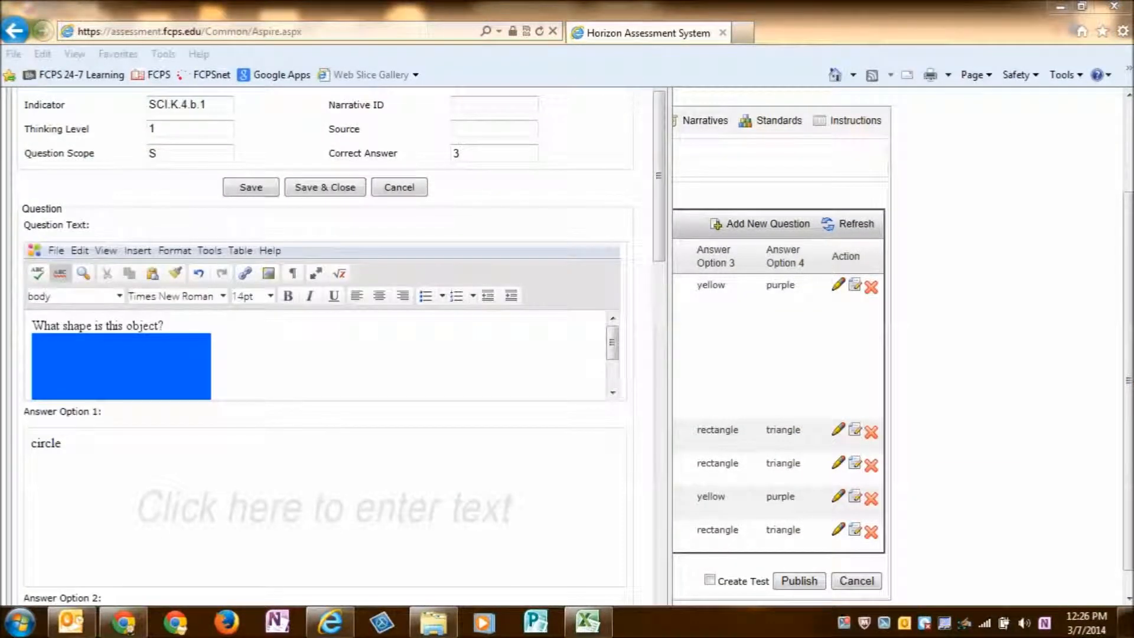
{"action": "left_click", "coordinate": [63, 325]}
{"action": "left_click_drag", "start_coordinate": [63, 326], "coordinate": [92, 326]}
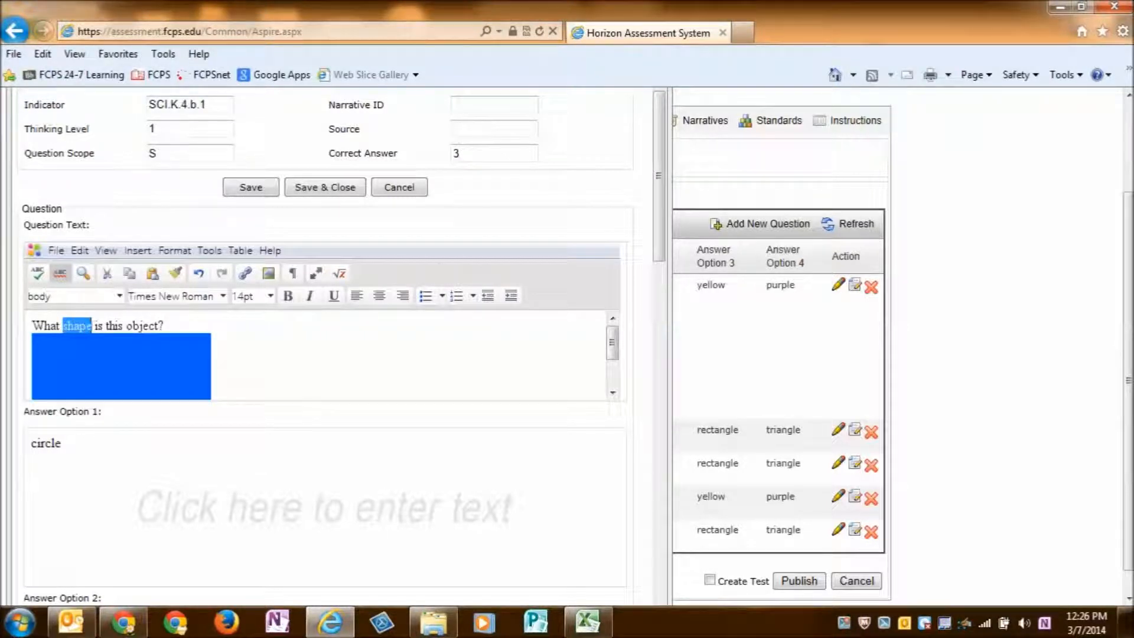
{"action": "key", "text": "ctrl+b"}
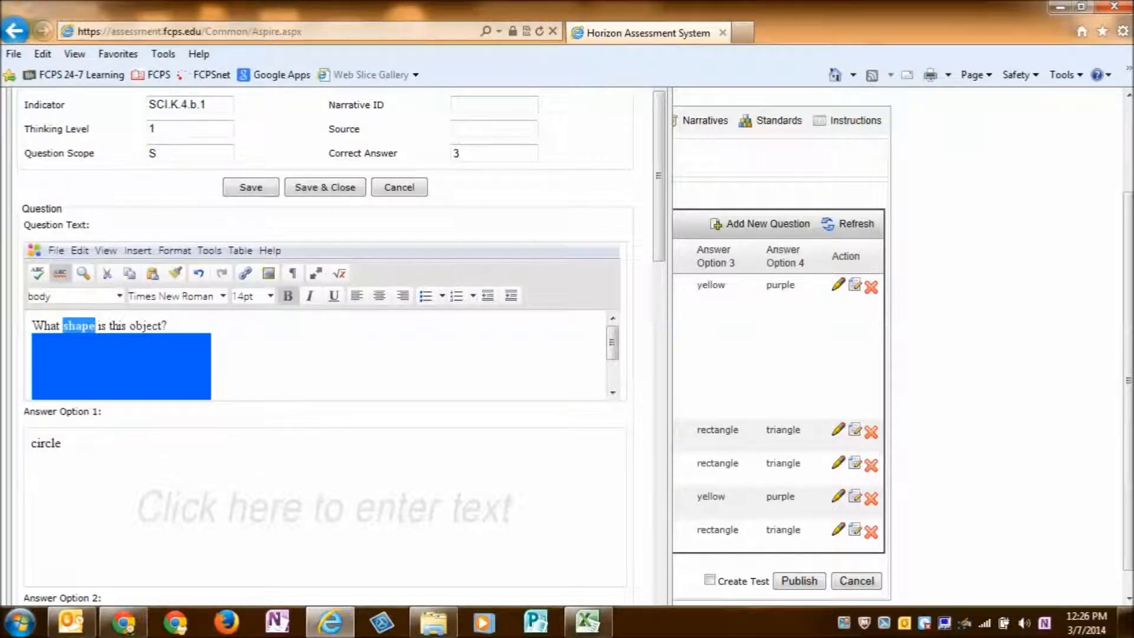
{"action": "left_click_drag", "start_coordinate": [168, 325], "coordinate": [32, 325]}
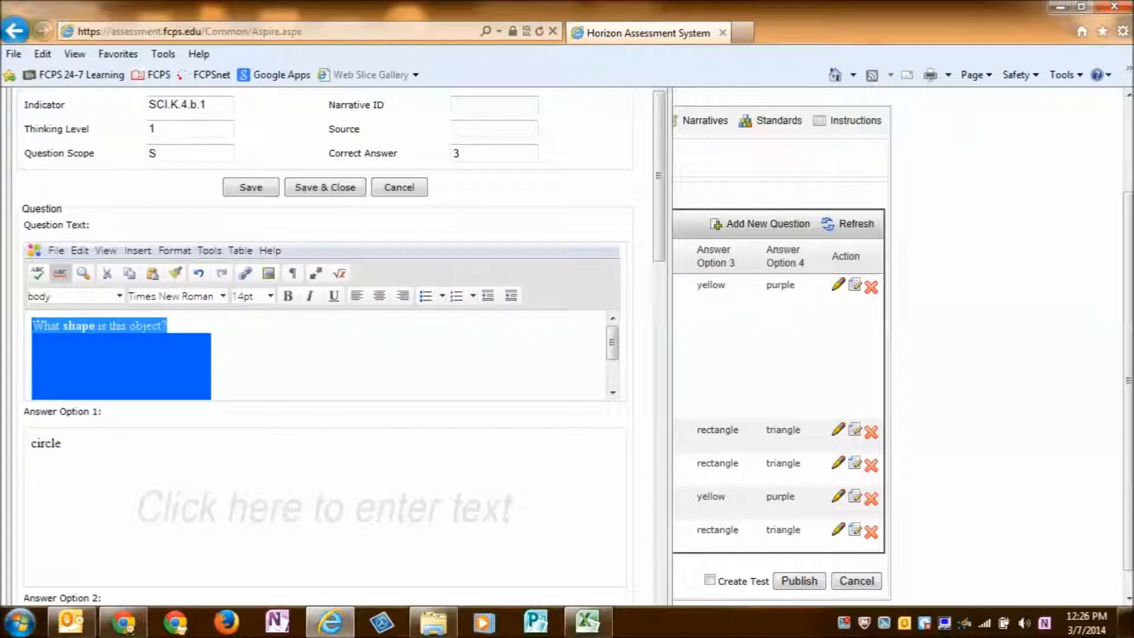
{"action": "left_click", "coordinate": [169, 325]}
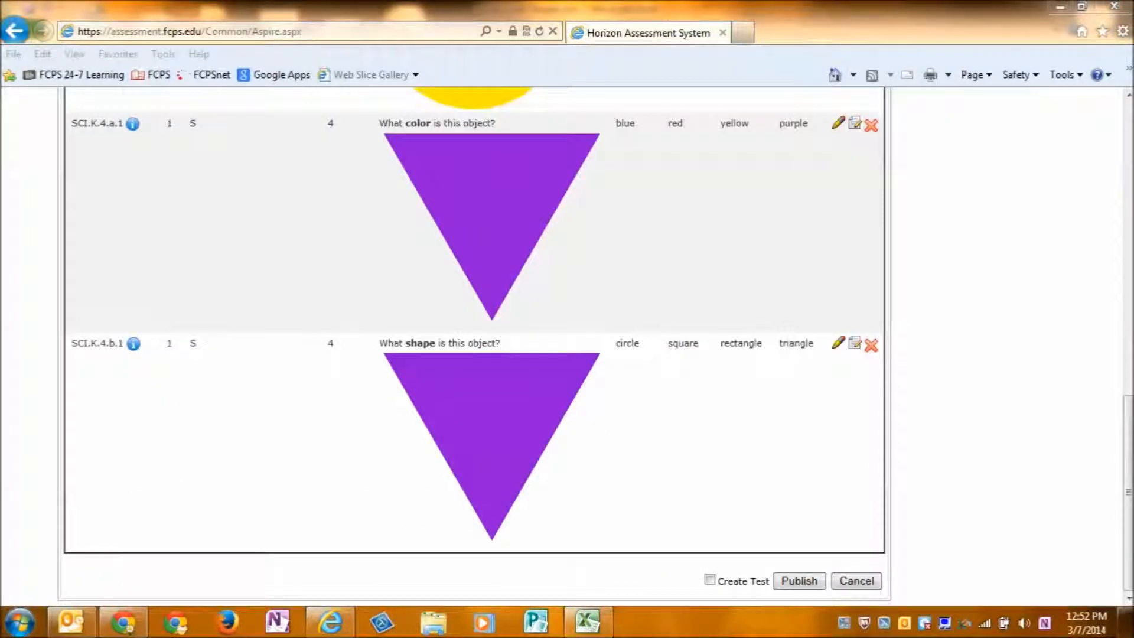
- Publish the imported questions and create a test from them named "Colors and Shapes Assessment"
{"action": "scroll", "coordinate": [473, 348], "scroll_direction": "up", "scroll_amount": 8}
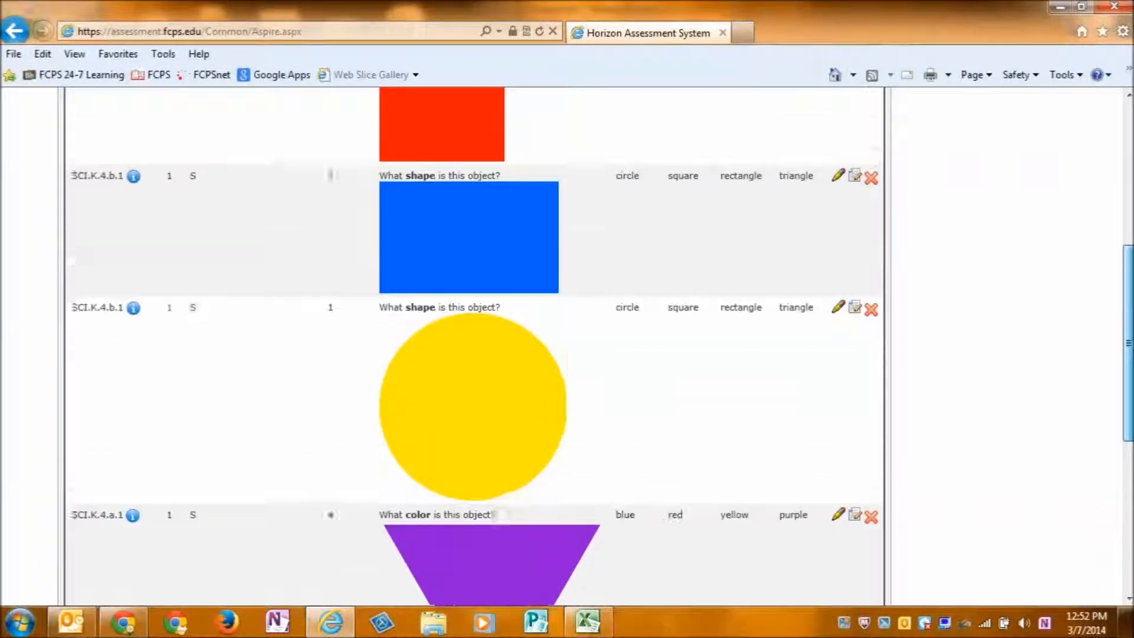
{"action": "scroll", "coordinate": [472, 349], "scroll_direction": "down", "scroll_amount": 8}
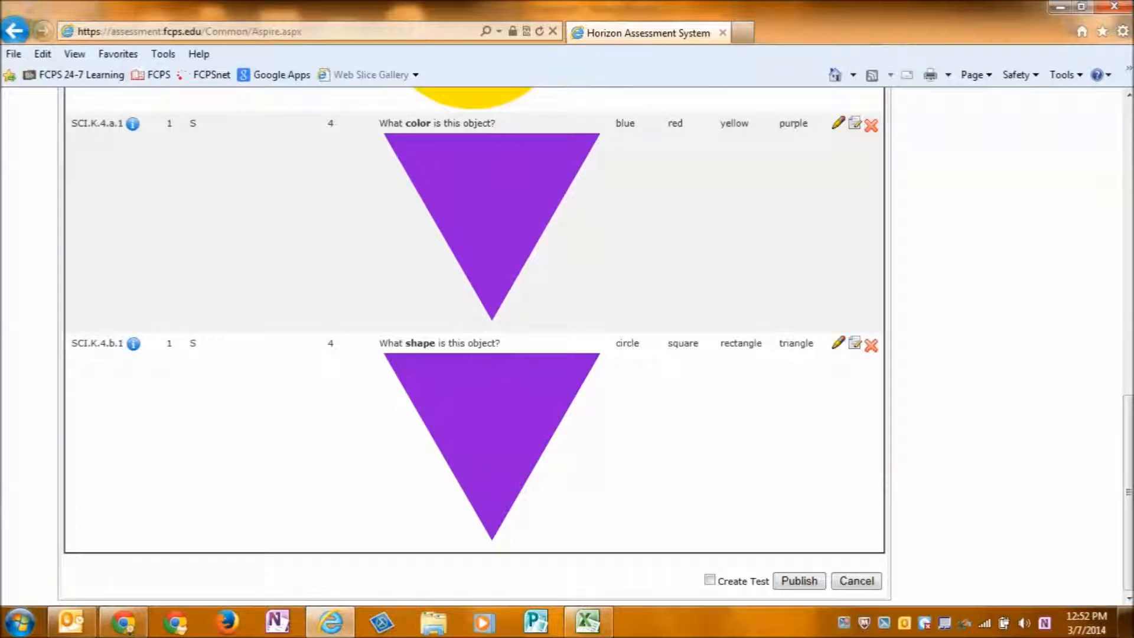
{"action": "left_click", "coordinate": [709, 580]}
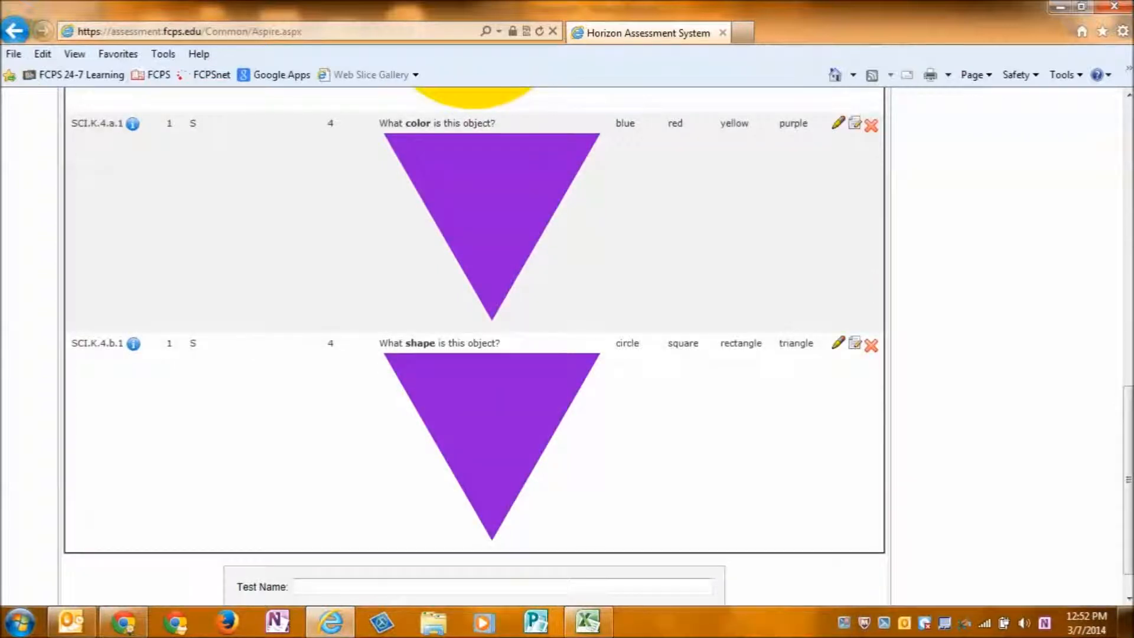
{"action": "type", "text": "Colors and Shapes Assessment"}
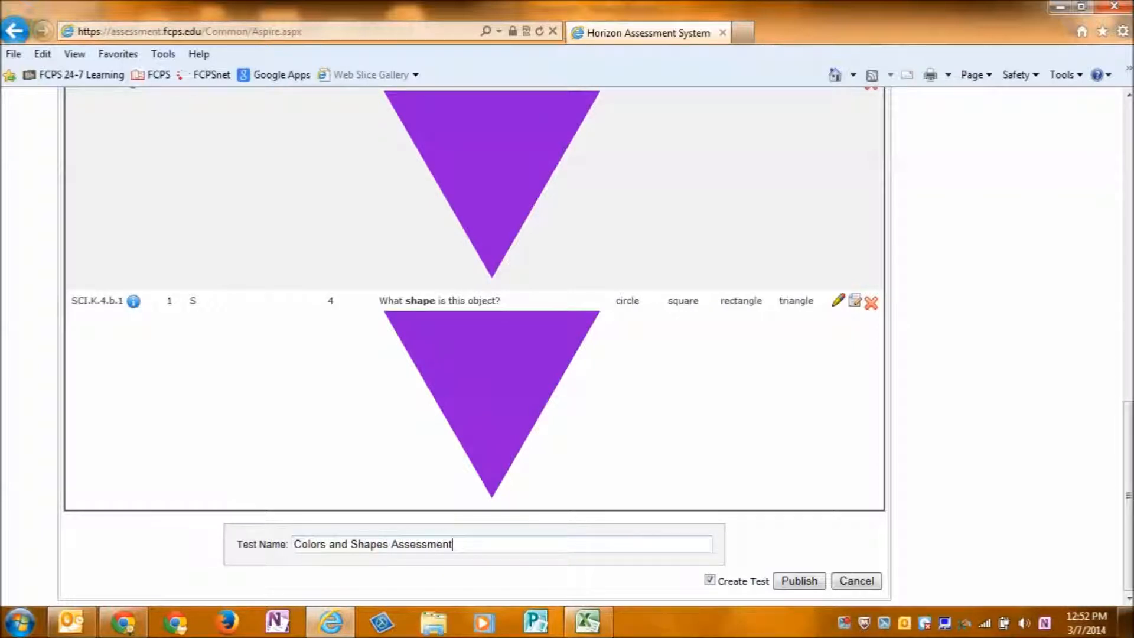
{"action": "left_click", "coordinate": [800, 581]}
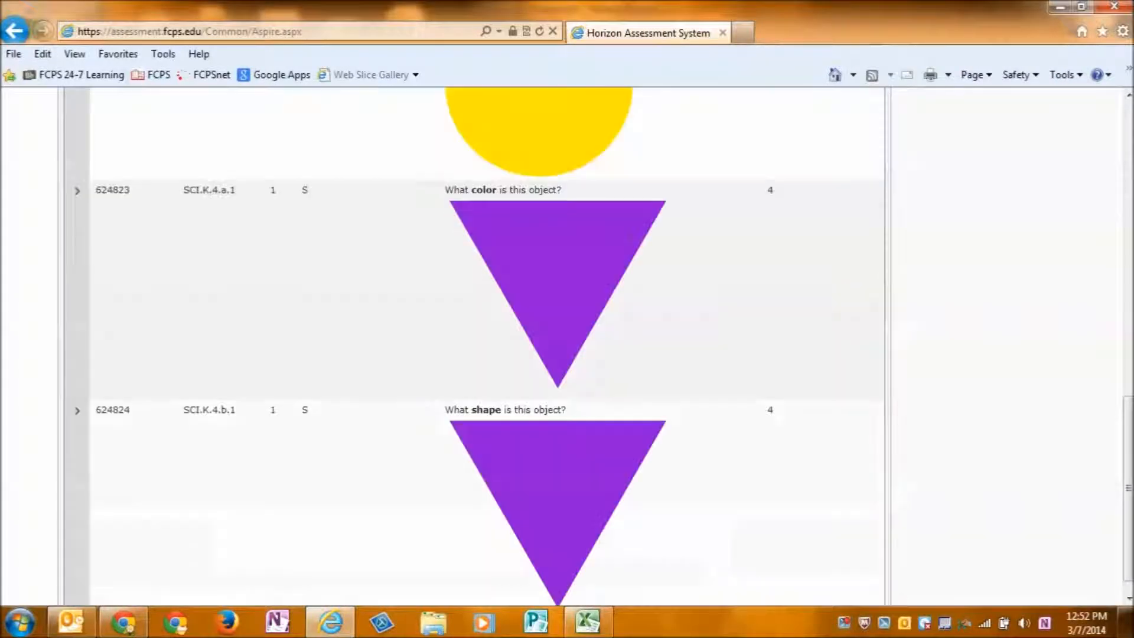
{"action": "scroll", "coordinate": [488, 349], "scroll_direction": "up", "scroll_amount": 15}
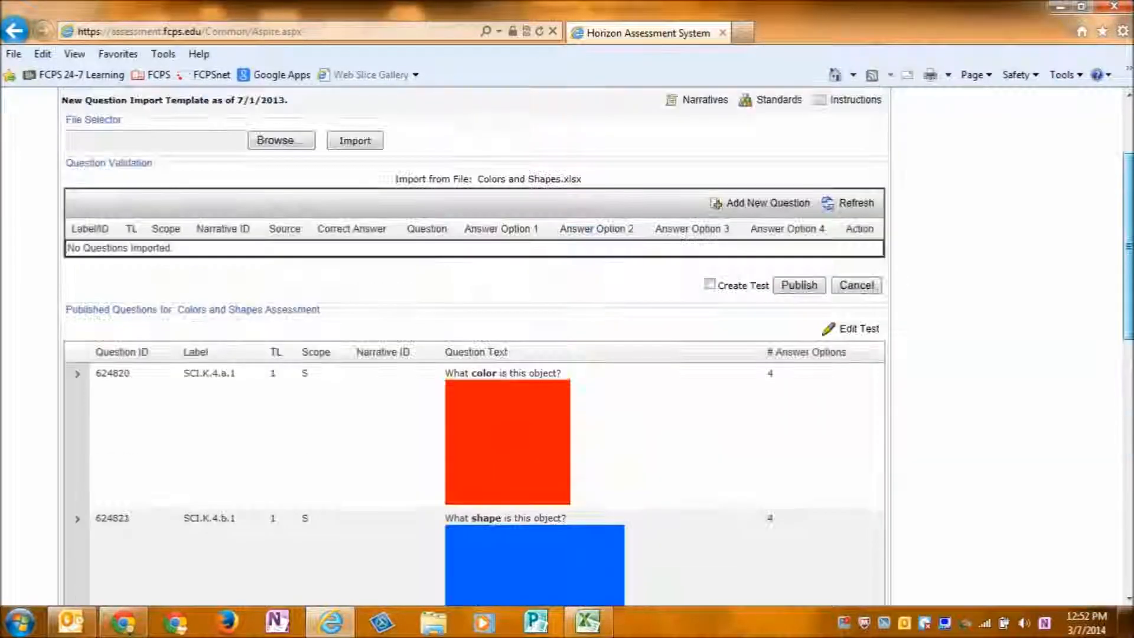